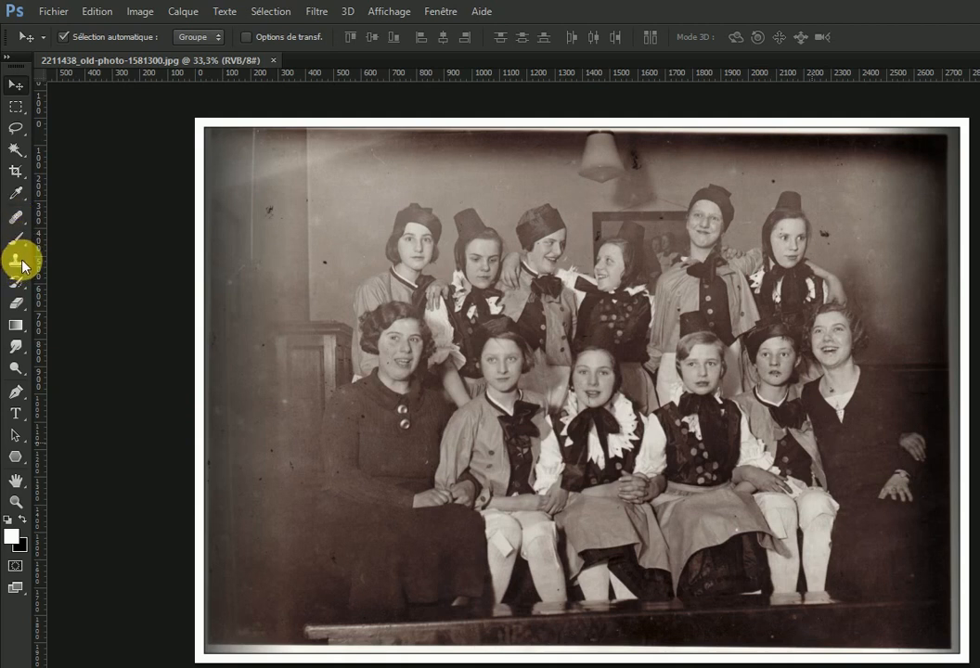
Activate the Densité + tool with a brush size of 172 for retouching the curly-haired woman in the front row
{"action": "left_click", "coordinate": [16, 371]}
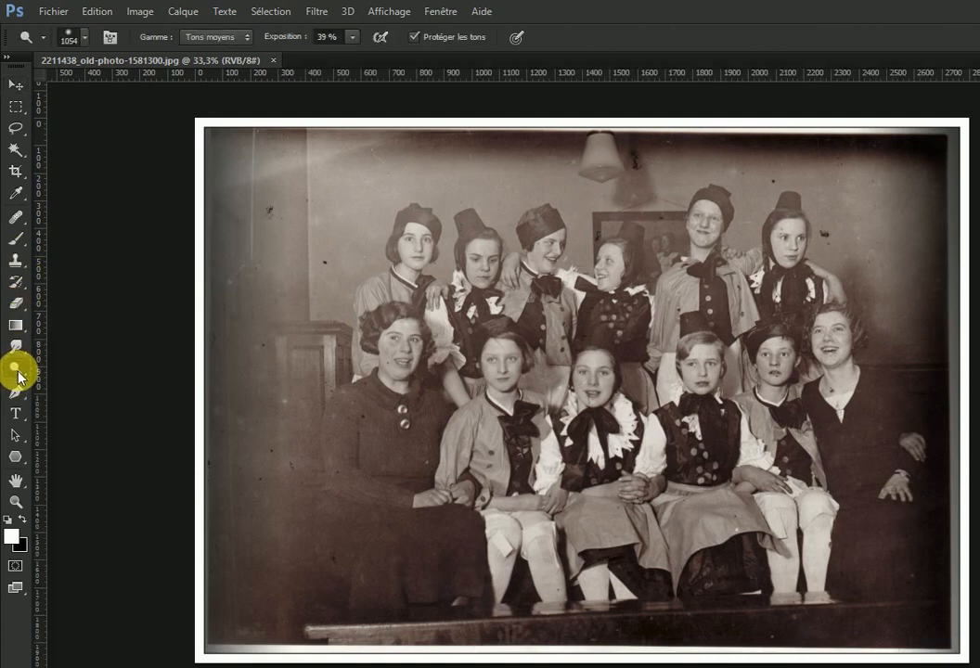
{"action": "right_click", "coordinate": [22, 375]}
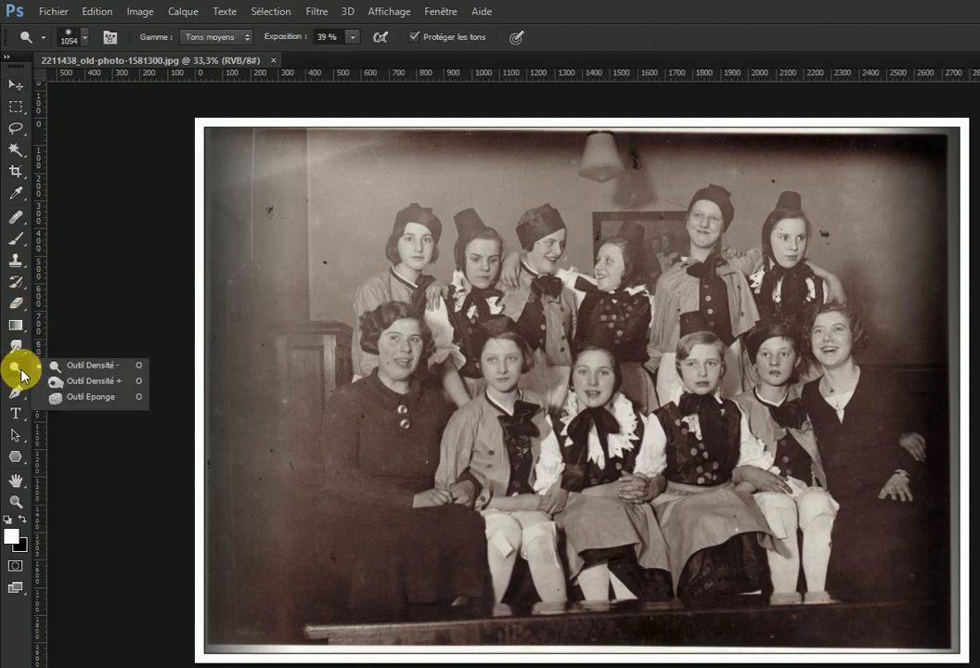
{"action": "left_click", "coordinate": [19, 373]}
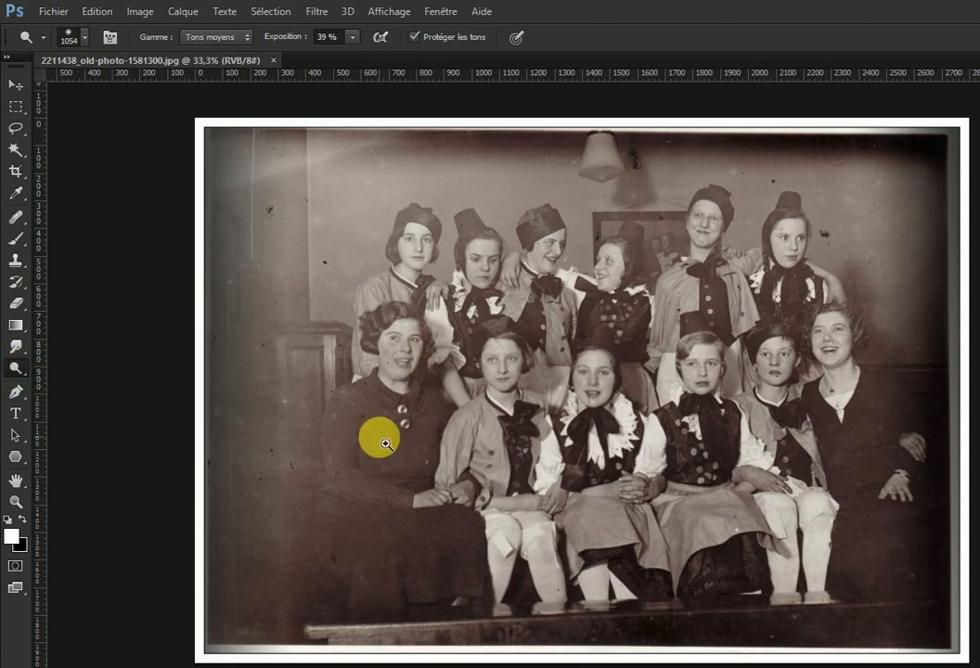
{"action": "left_click_drag", "start_coordinate": [379, 431], "coordinate": [350, 449]}
{"action": "left_click", "coordinate": [18, 372]}
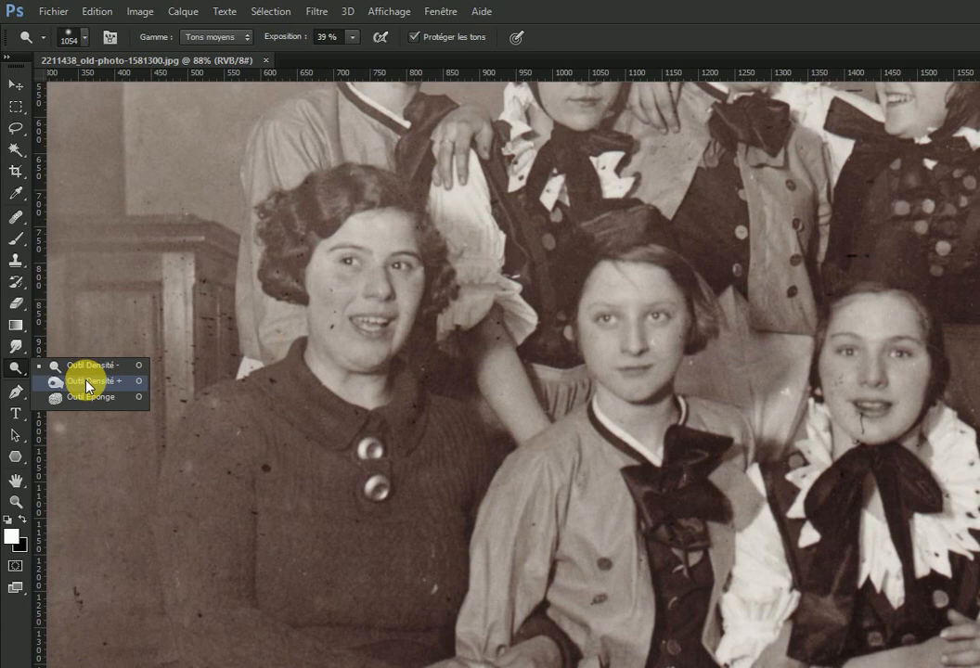
{"action": "left_click", "coordinate": [86, 381]}
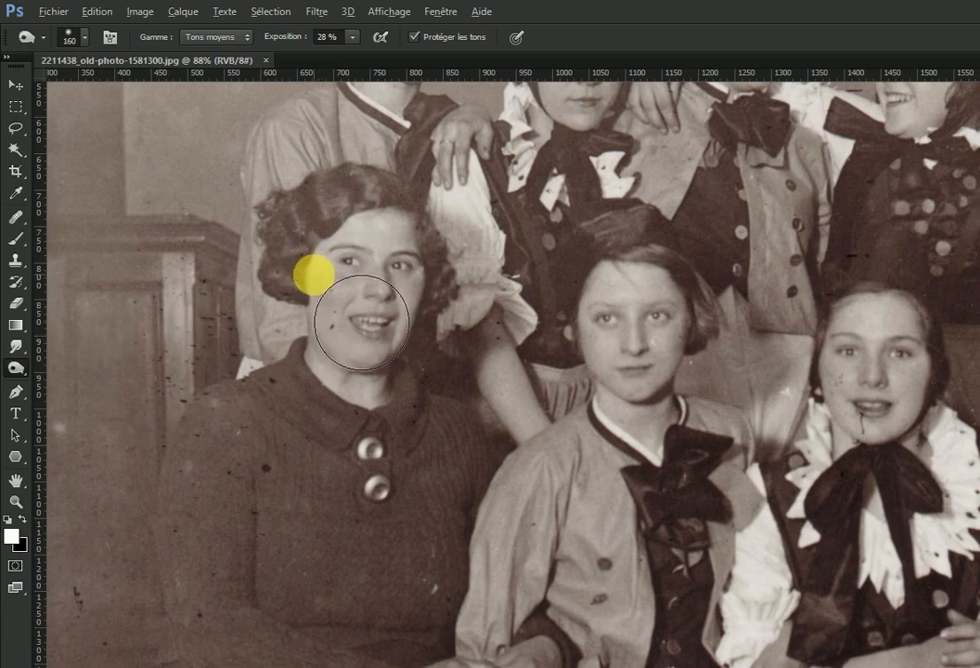
{"action": "mouse_move", "coordinate": [314, 278]}
{"action": "left_mouse_down"}
{"action": "mouse_move", "coordinate": [384, 278]}
{"action": "mouse_move", "coordinate": [291, 284]}
{"action": "mouse_move", "coordinate": [339, 283]}
{"action": "mouse_move", "coordinate": [303, 282]}
{"action": "left_mouse_up"}
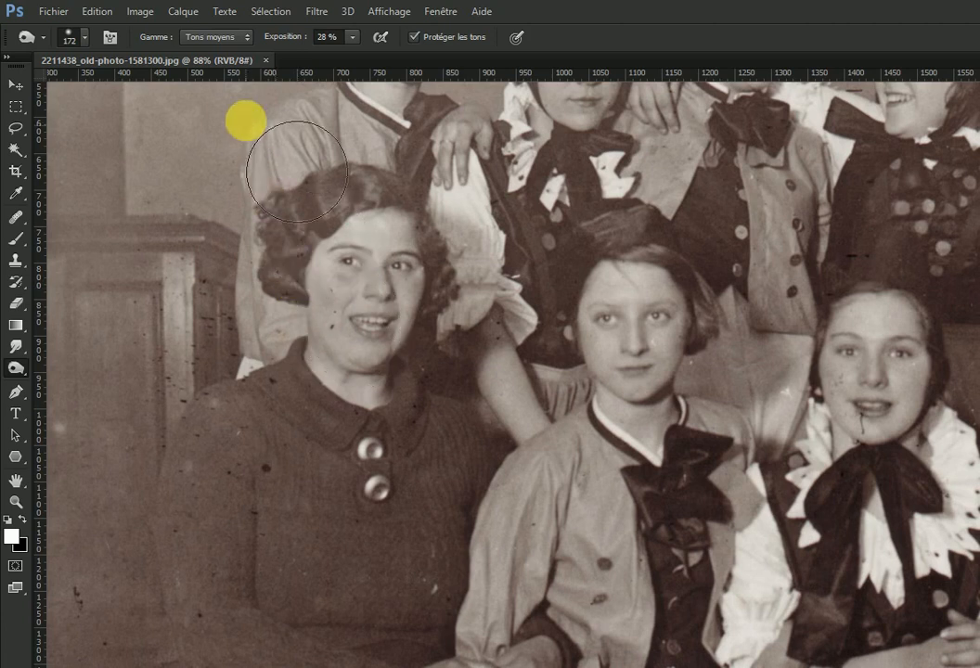
Darken the shadows in the curly-haired woman's hair with the Densité + range set to Tons foncés
{"action": "left_click", "coordinate": [232, 43]}
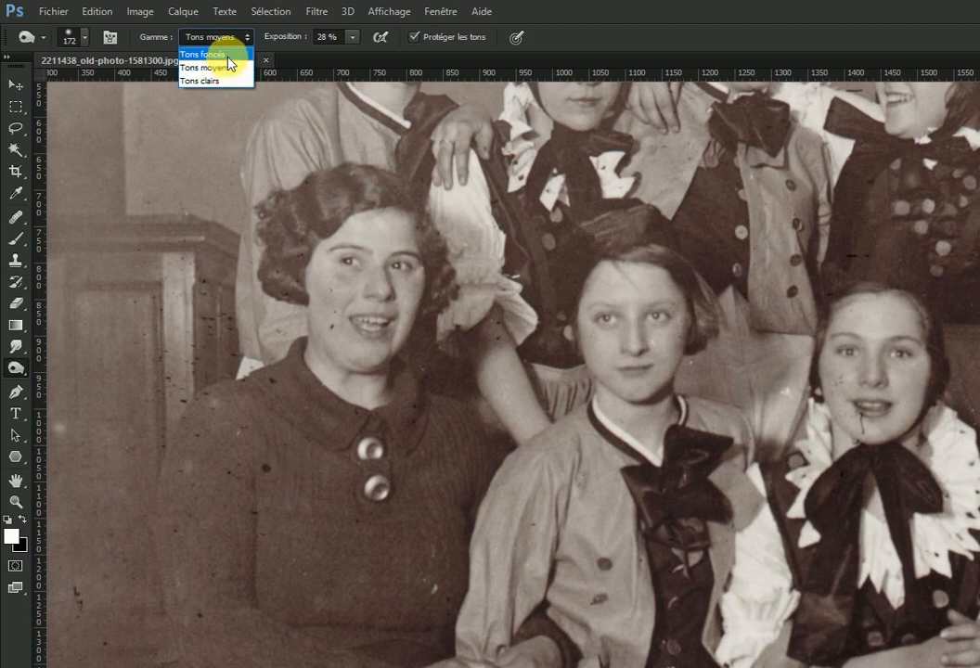
{"action": "left_click", "coordinate": [229, 56]}
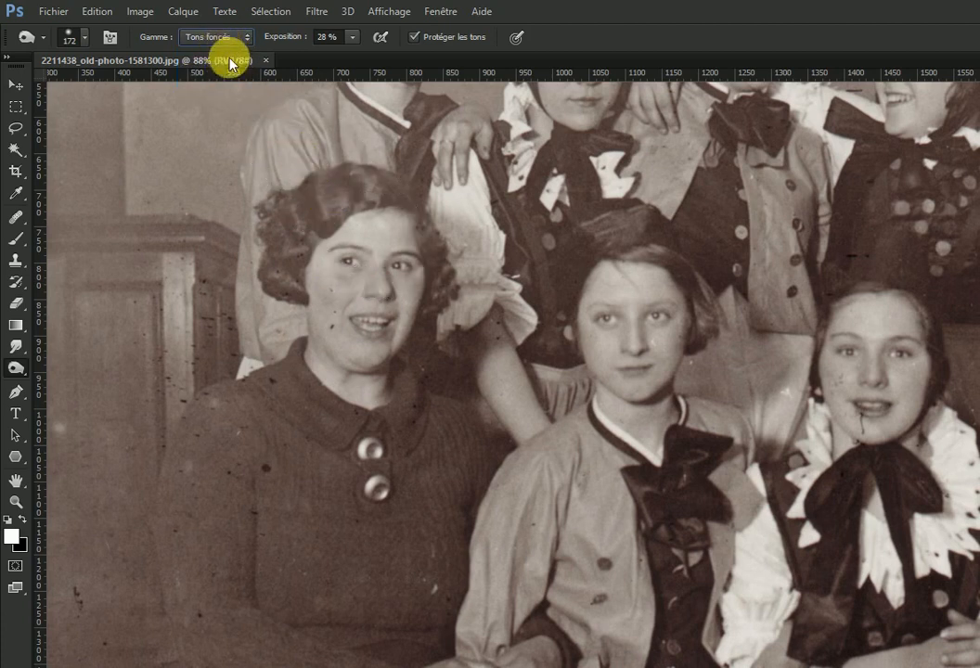
{"action": "mouse_move", "coordinate": [341, 197]}
{"action": "left_mouse_down"}
{"action": "mouse_move", "coordinate": [288, 230]}
{"action": "mouse_move", "coordinate": [277, 254]}
{"action": "left_mouse_up"}
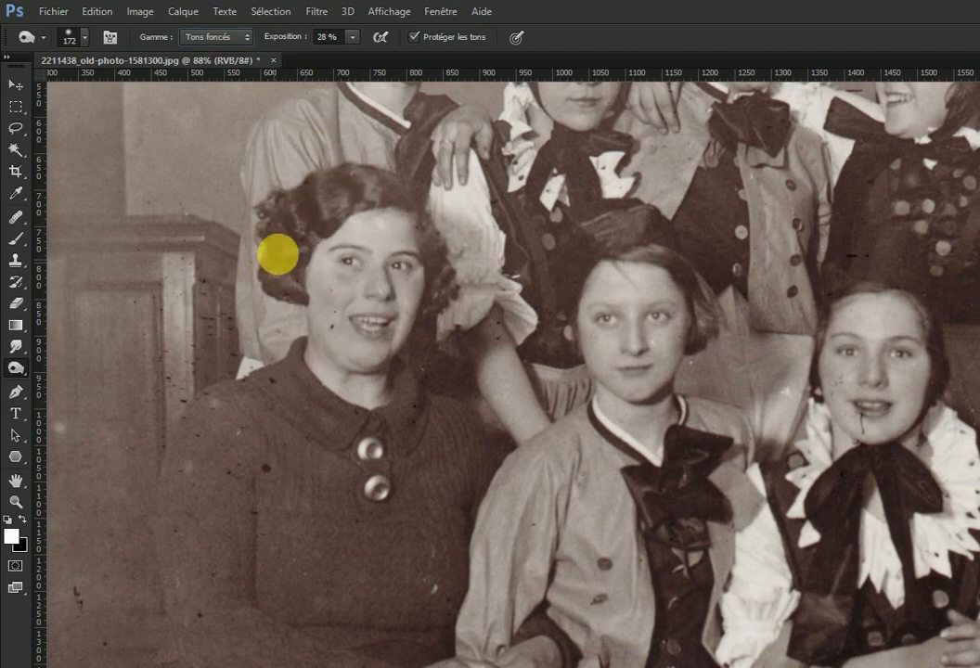
{"action": "left_click", "coordinate": [379, 195]}
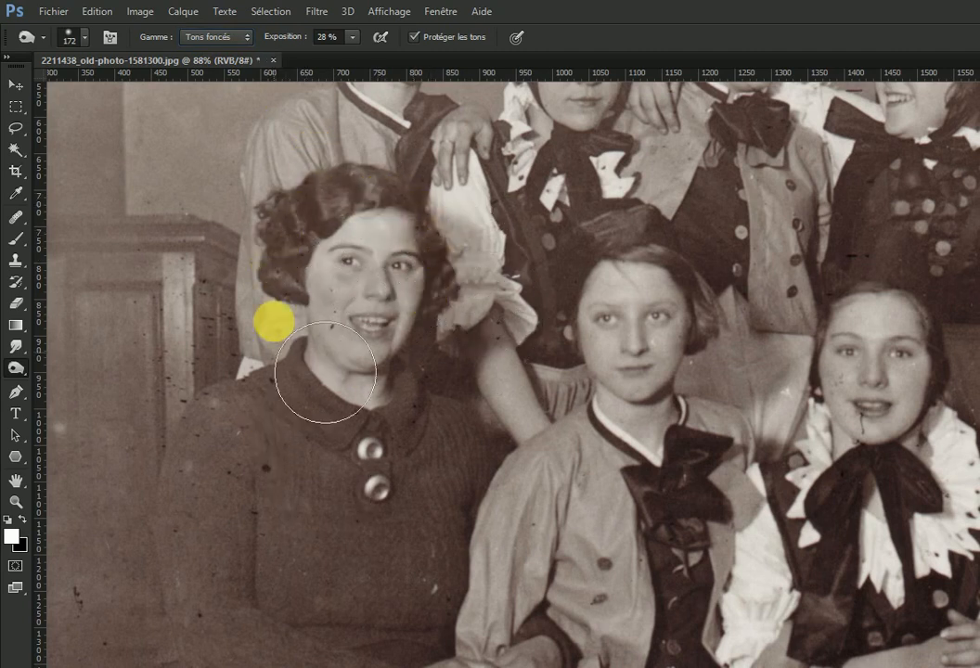
{"action": "left_click", "coordinate": [350, 271]}
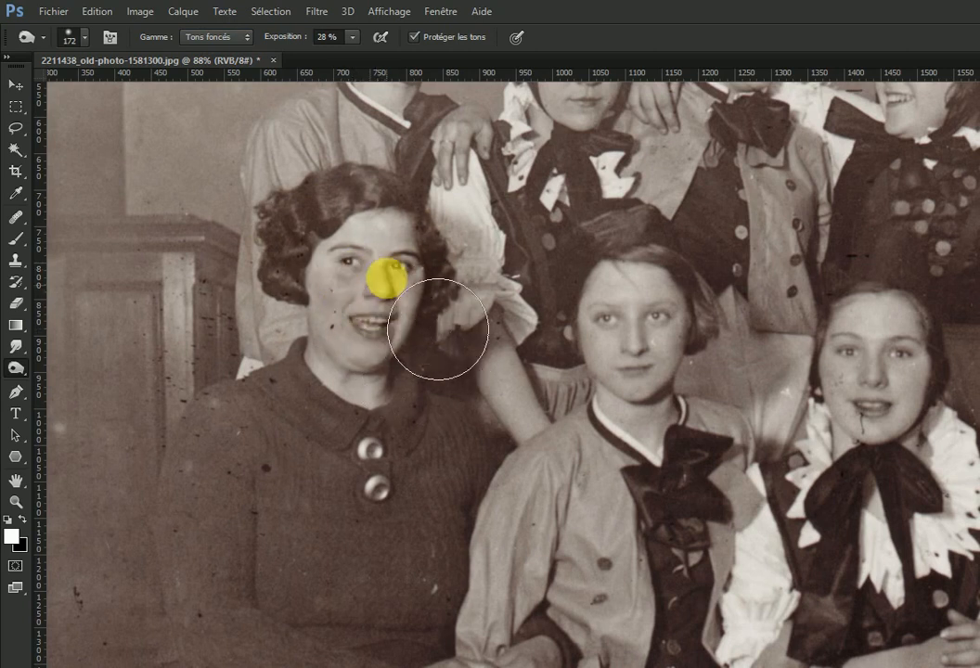
Darken the white sleeve and lace collar behind the seated women with the Densité + range set to Tons clairs
{"action": "left_click", "coordinate": [226, 39]}
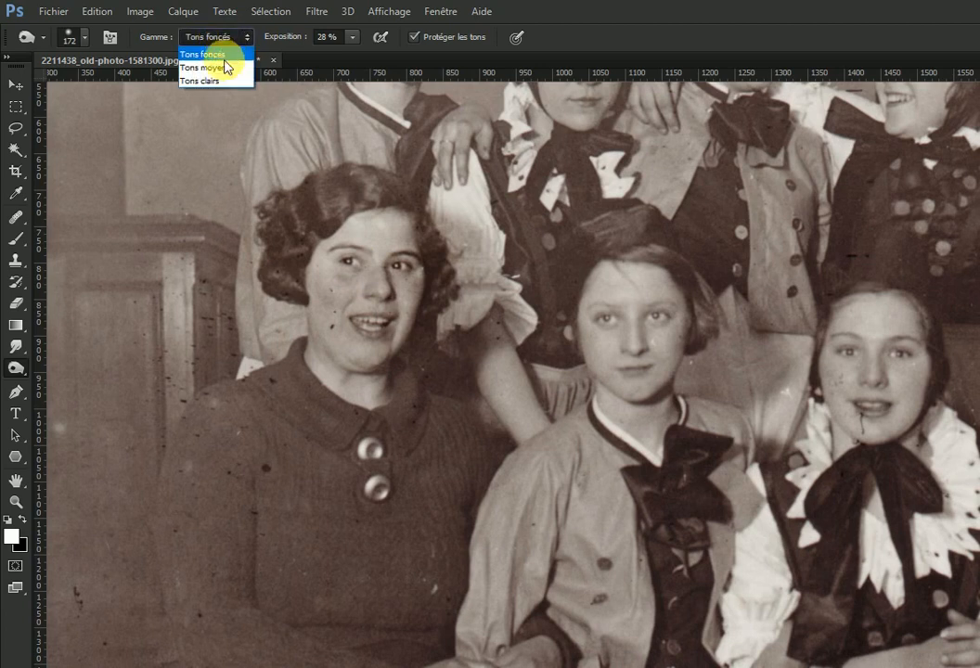
{"action": "left_click", "coordinate": [223, 81]}
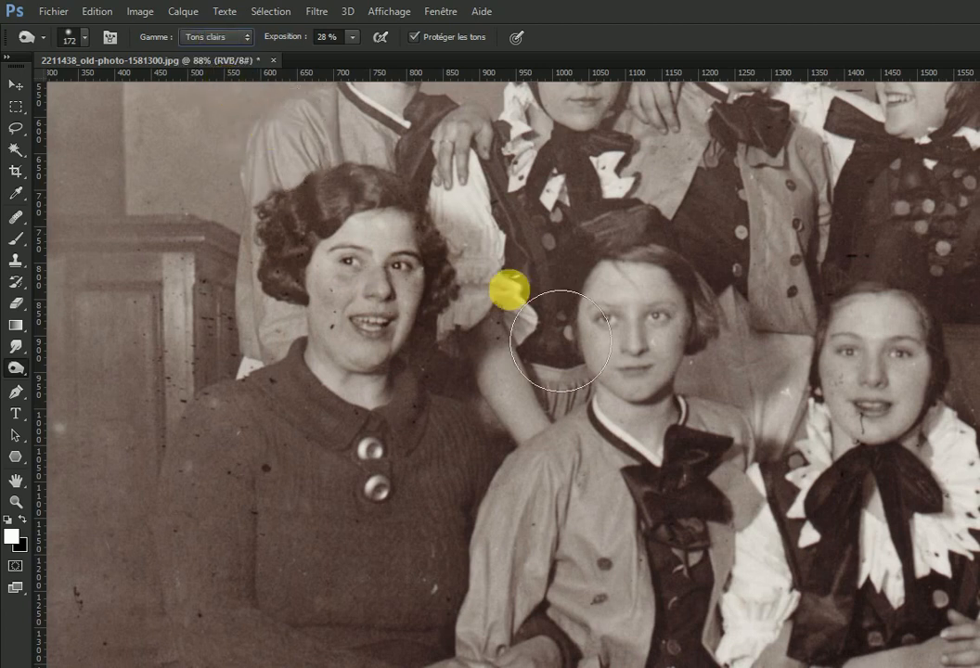
{"action": "left_click_drag", "start_coordinate": [526, 237], "coordinate": [649, 232]}
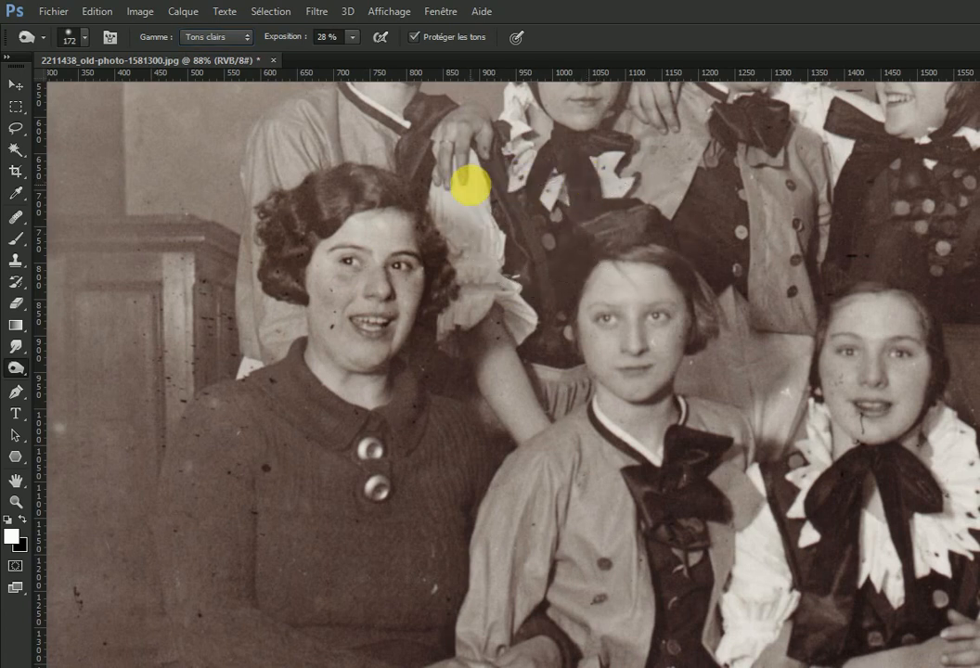
{"action": "left_click_drag", "start_coordinate": [523, 237], "coordinate": [505, 239]}
{"action": "left_click", "coordinate": [601, 179]}
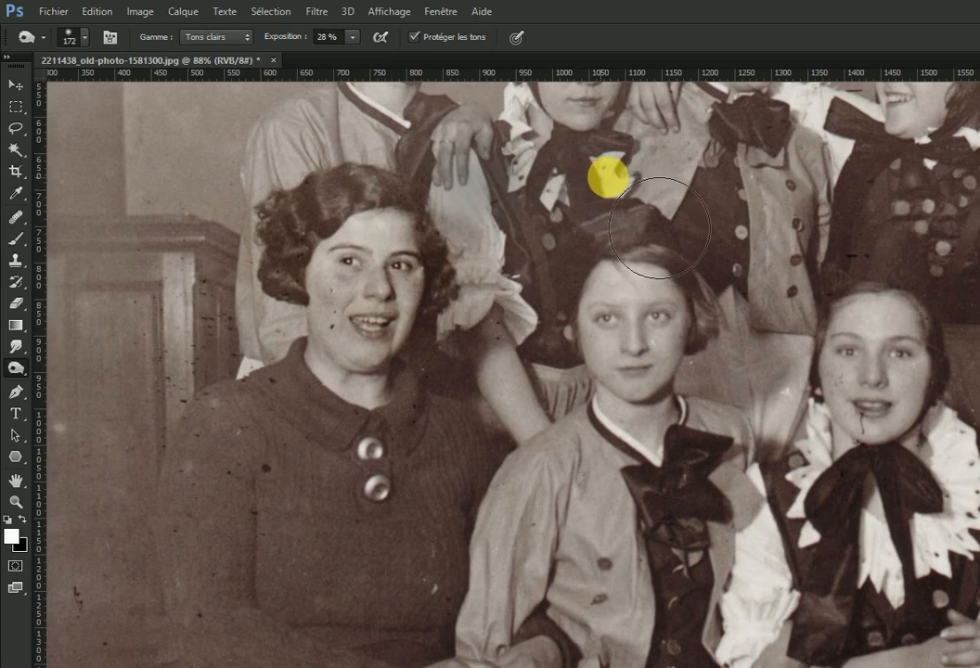
{"action": "mouse_move", "coordinate": [461, 192]}
{"action": "left_mouse_down"}
{"action": "mouse_move", "coordinate": [608, 176]}
{"action": "mouse_move", "coordinate": [490, 208]}
{"action": "mouse_move", "coordinate": [512, 208]}
{"action": "mouse_move", "coordinate": [540, 228]}
{"action": "mouse_move", "coordinate": [458, 173]}
{"action": "mouse_move", "coordinate": [488, 221]}
{"action": "mouse_move", "coordinate": [532, 195]}
{"action": "mouse_move", "coordinate": [656, 332]}
{"action": "mouse_move", "coordinate": [757, 586]}
{"action": "mouse_move", "coordinate": [743, 595]}
{"action": "mouse_move", "coordinate": [759, 582]}
{"action": "mouse_move", "coordinate": [752, 588]}
{"action": "mouse_move", "coordinate": [746, 554]}
{"action": "mouse_move", "coordinate": [888, 465]}
{"action": "mouse_move", "coordinate": [525, 453]}
{"action": "mouse_move", "coordinate": [657, 480]}
{"action": "mouse_move", "coordinate": [632, 477]}
{"action": "mouse_move", "coordinate": [639, 453]}
{"action": "mouse_move", "coordinate": [648, 453]}
{"action": "left_mouse_up"}
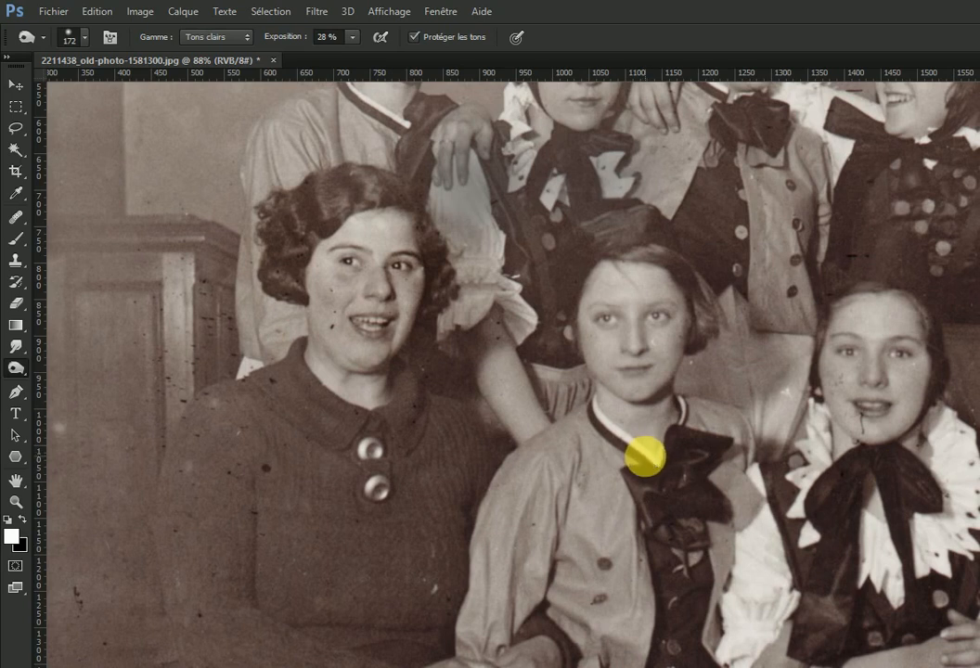
Step back through the last Densité + strokes in the Historique panel, then close the panel
{"action": "left_click", "coordinate": [443, 12]}
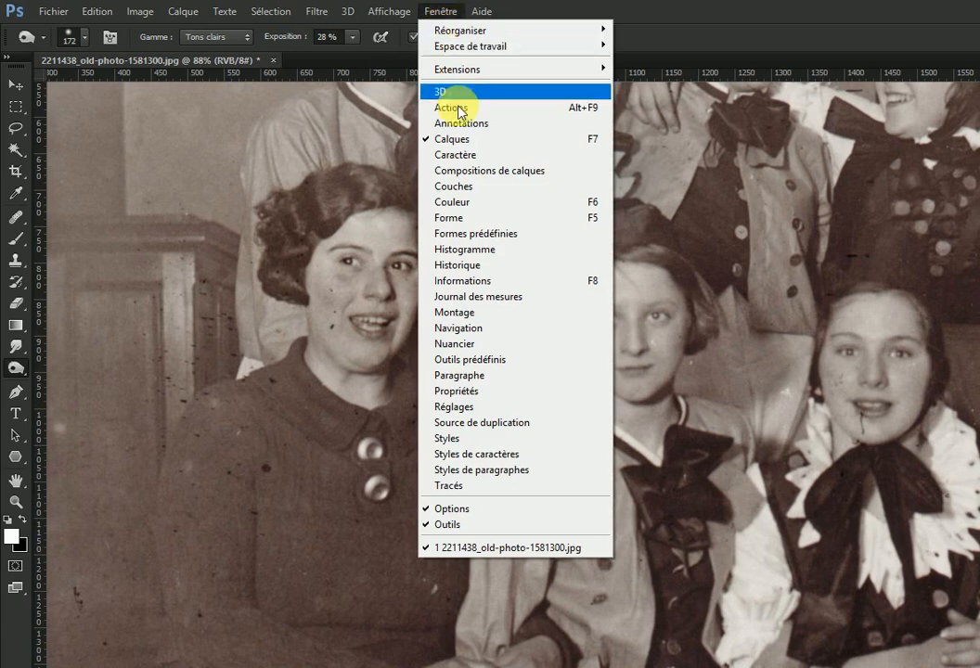
{"action": "left_click", "coordinate": [464, 265]}
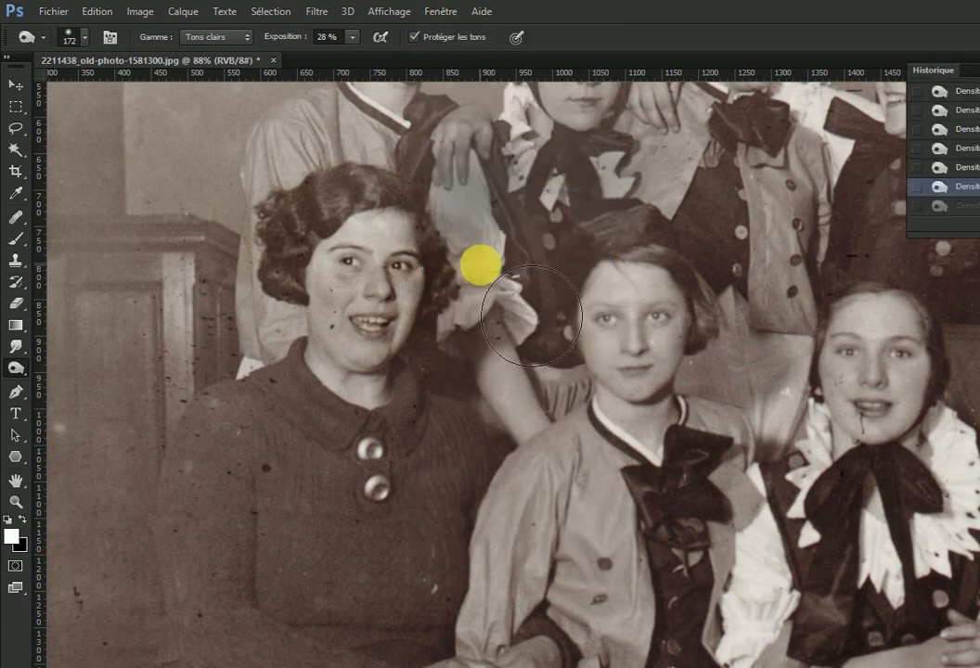
{"action": "left_click_drag", "start_coordinate": [919, 80], "coordinate": [728, 97]}
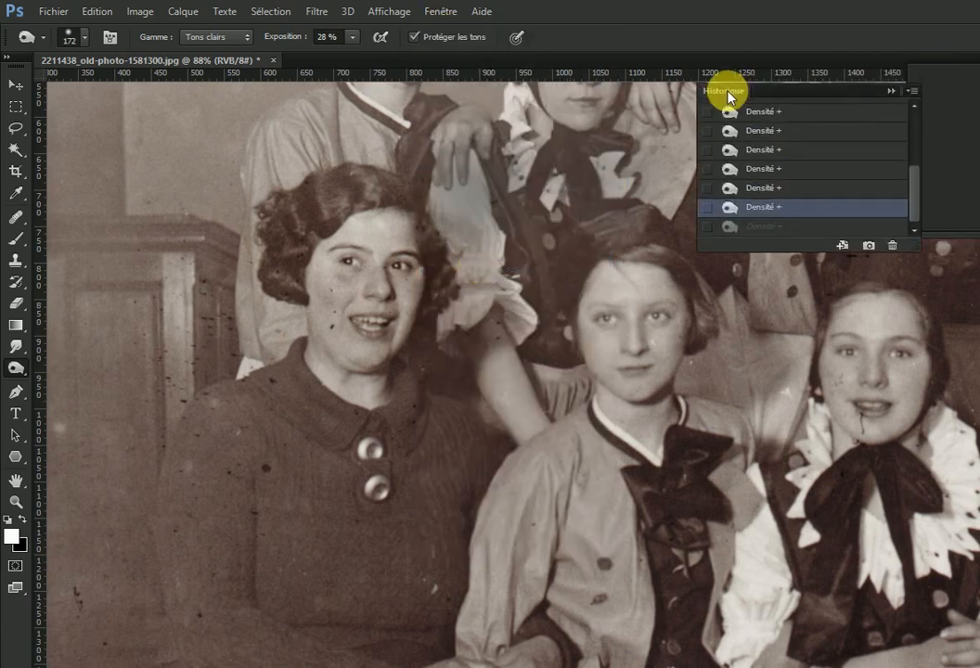
{"action": "left_click", "coordinate": [783, 190]}
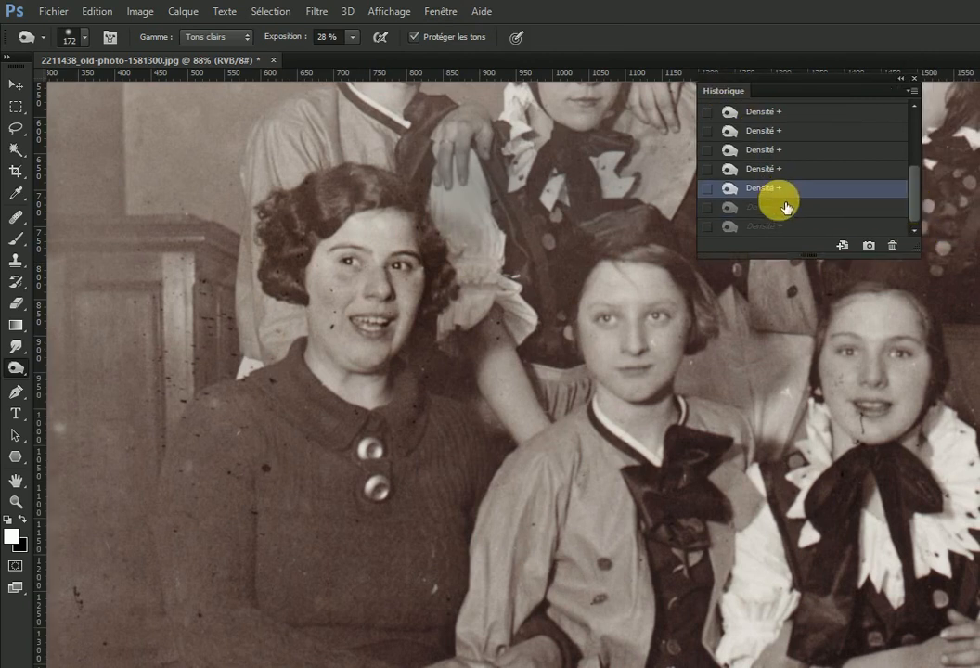
{"action": "left_click", "coordinate": [787, 170]}
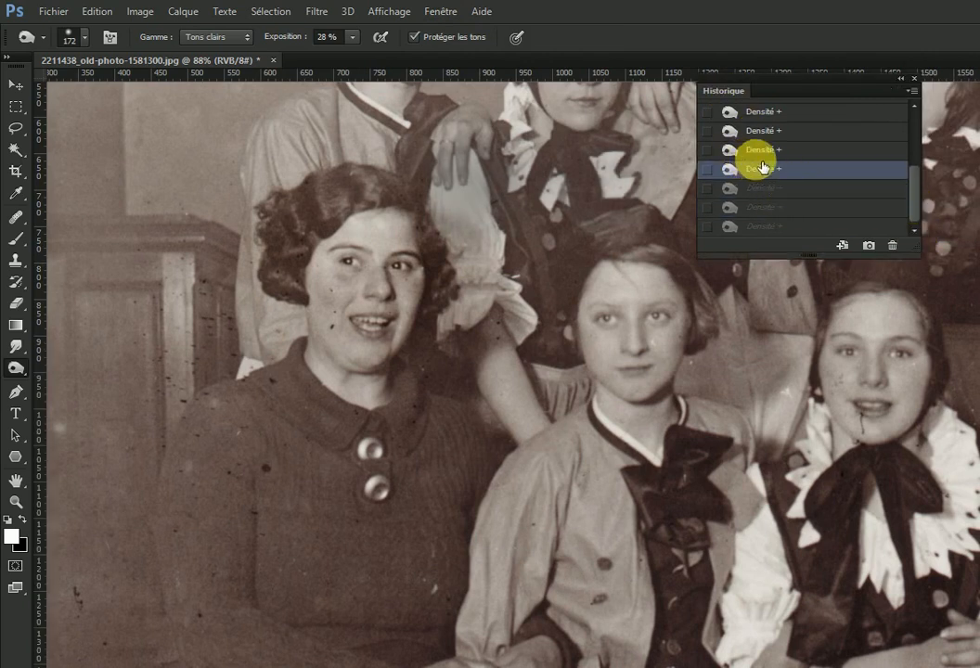
{"action": "left_click_drag", "start_coordinate": [722, 97], "coordinate": [749, 99]}
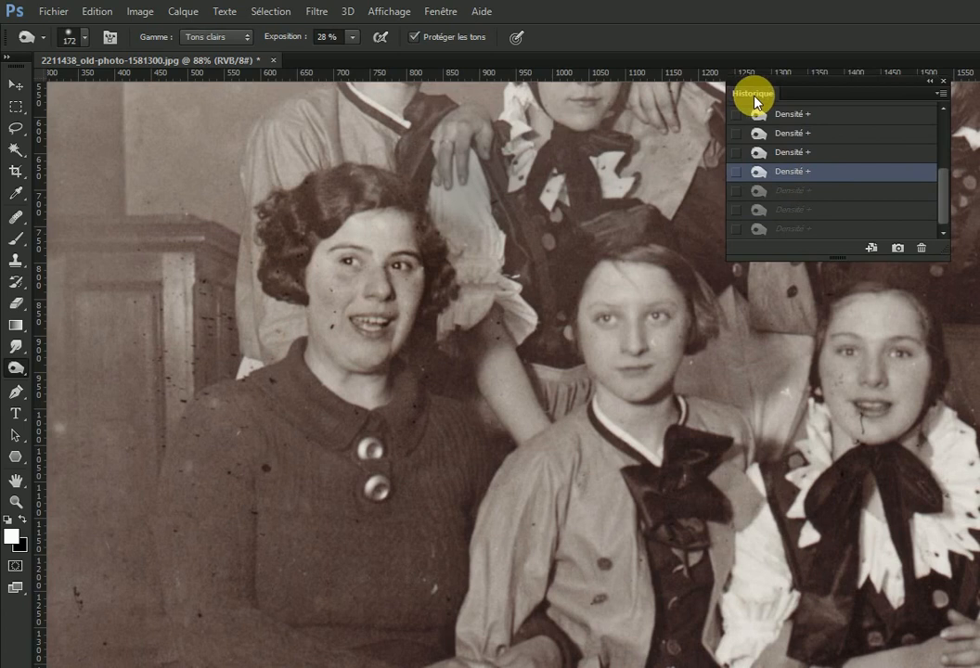
{"action": "left_click", "coordinate": [942, 86]}
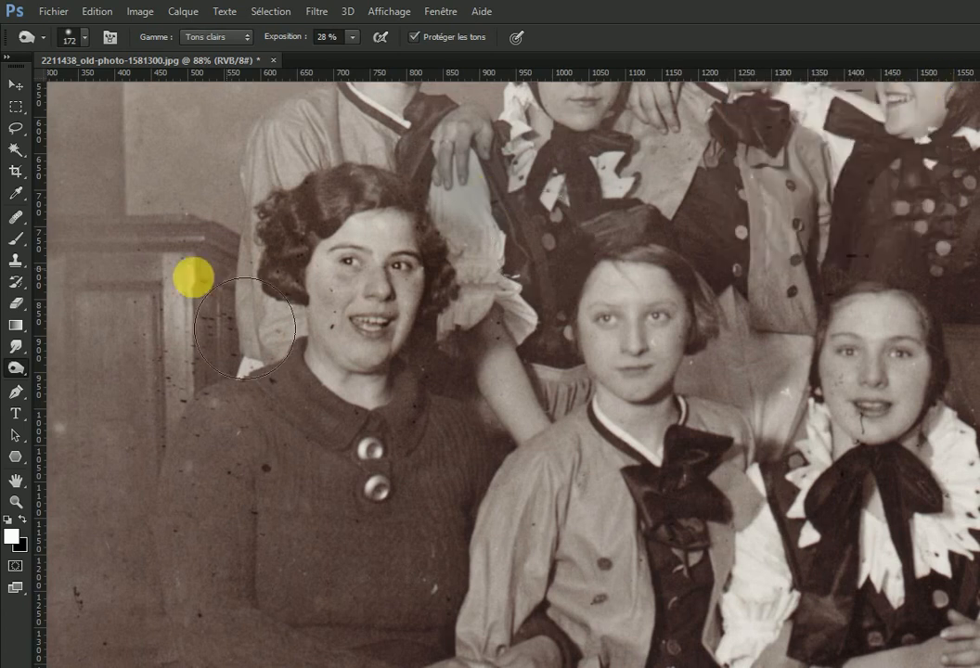
Lighten the curly-haired woman's hair and face with the Densité - tool, using a brush size of 218 and Tons moyens
{"action": "right_click", "coordinate": [15, 370]}
{"action": "left_click", "coordinate": [63, 369]}
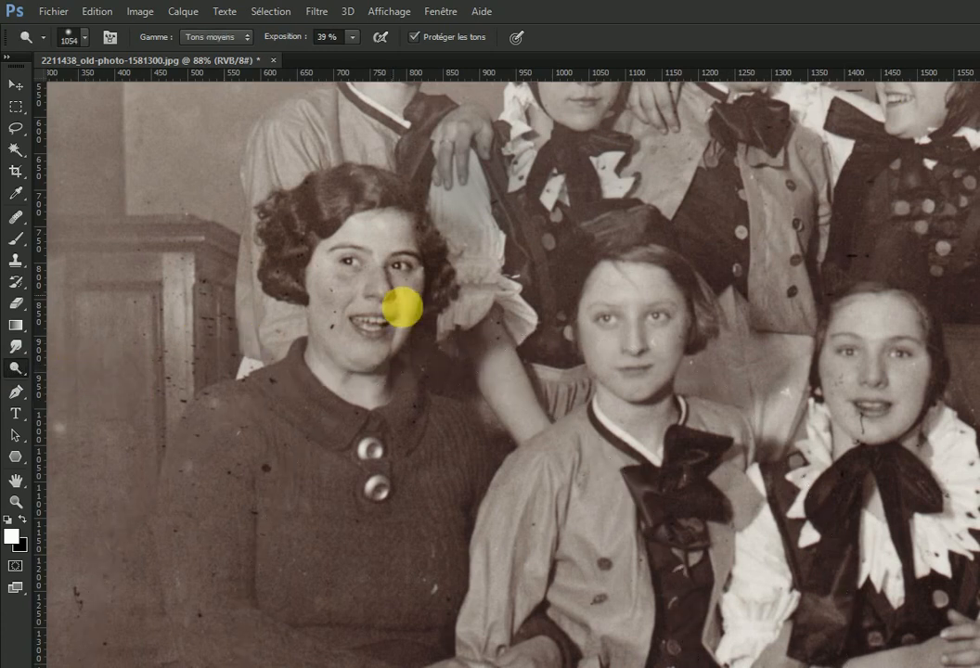
{"action": "mouse_move", "coordinate": [466, 326]}
{"action": "left_mouse_down"}
{"action": "mouse_move", "coordinate": [251, 350]}
{"action": "mouse_move", "coordinate": [158, 376]}
{"action": "mouse_move", "coordinate": [176, 356]}
{"action": "left_mouse_up"}
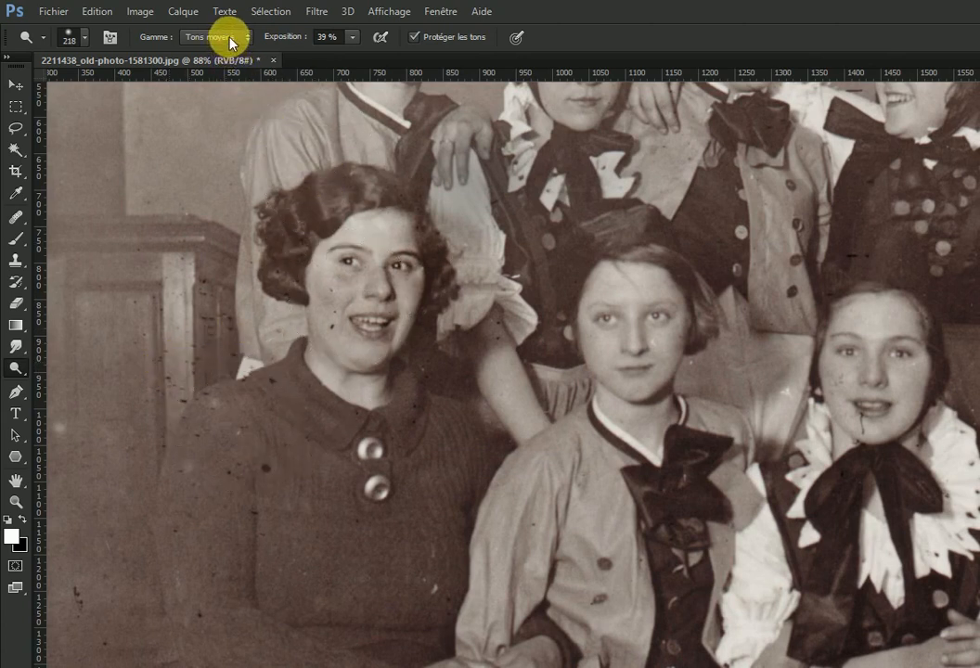
{"action": "mouse_move", "coordinate": [371, 262]}
{"action": "left_mouse_down"}
{"action": "mouse_move", "coordinate": [338, 323]}
{"action": "mouse_move", "coordinate": [385, 277]}
{"action": "mouse_move", "coordinate": [434, 264]}
{"action": "mouse_move", "coordinate": [466, 272]}
{"action": "mouse_move", "coordinate": [496, 319]}
{"action": "mouse_move", "coordinate": [501, 364]}
{"action": "mouse_move", "coordinate": [561, 344]}
{"action": "mouse_move", "coordinate": [396, 402]}
{"action": "left_mouse_up"}
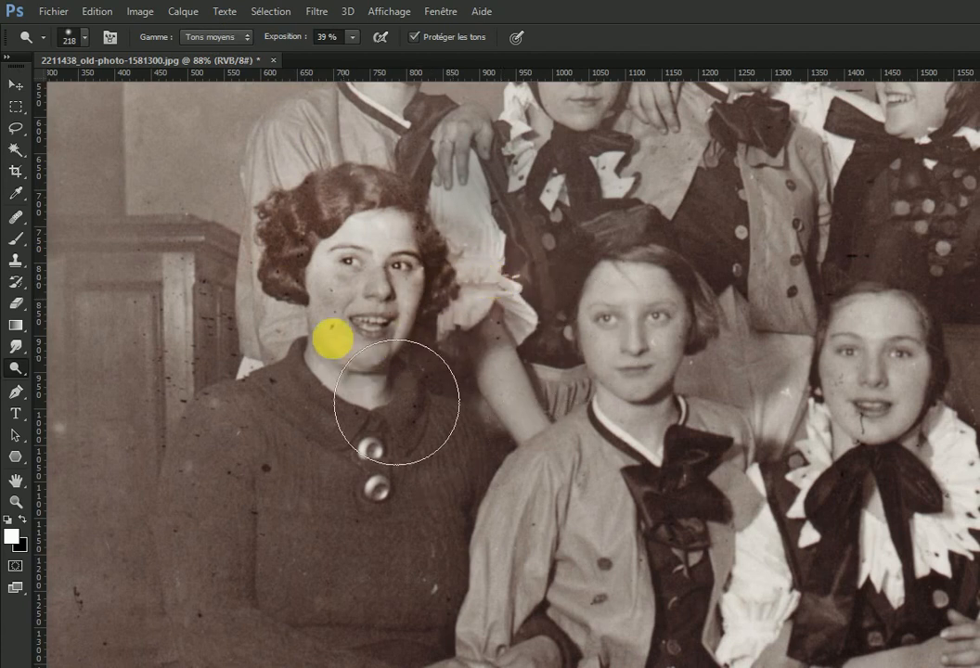
Try lightening the white collar edge and sleeve of the girl beside her with the Densité - range set to Tons clairs
{"action": "left_click", "coordinate": [222, 37]}
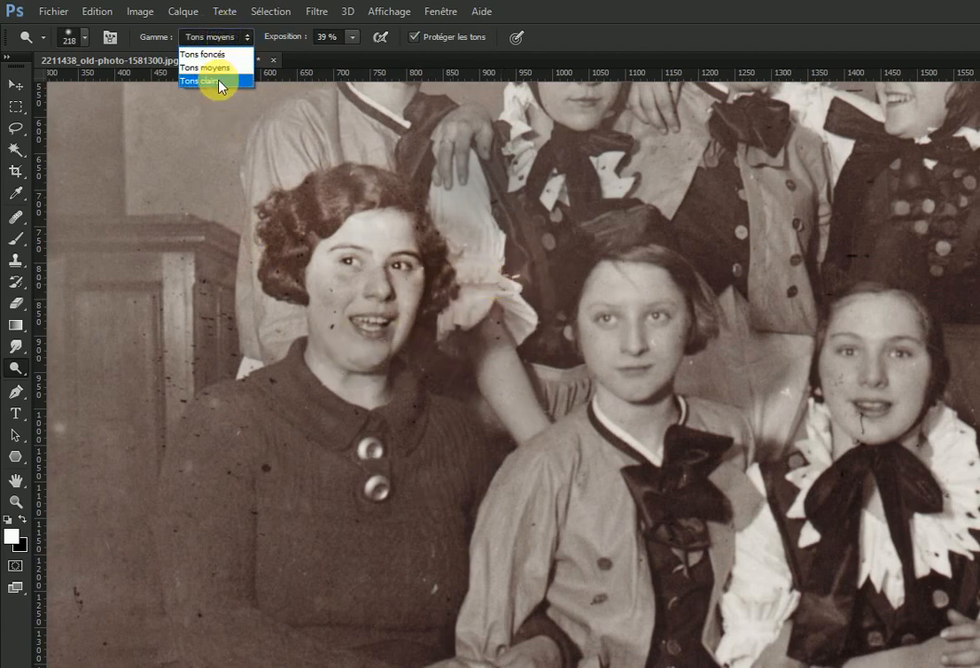
{"action": "left_click", "coordinate": [220, 84]}
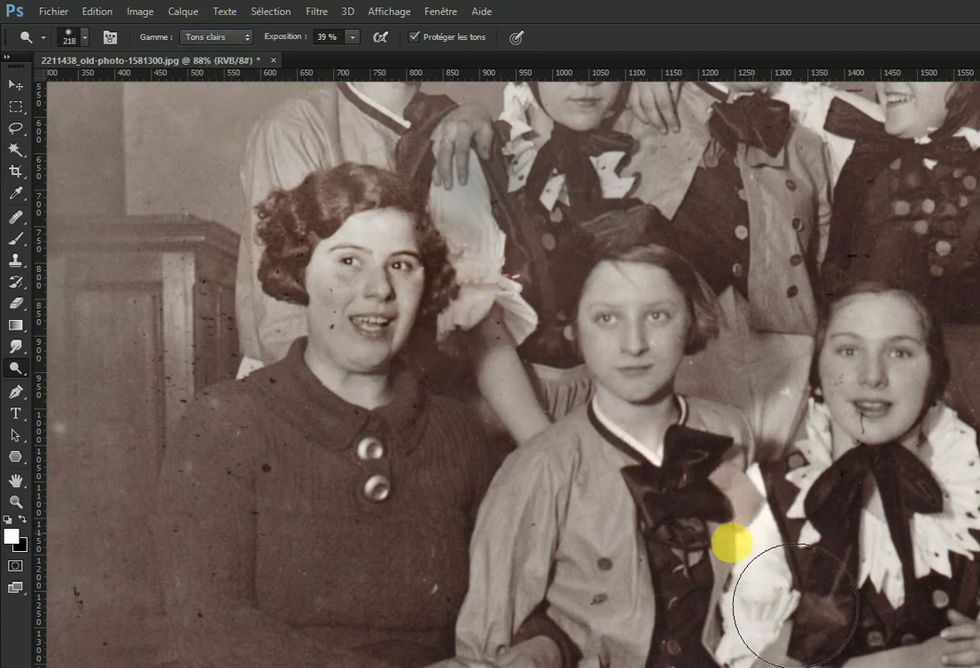
{"action": "mouse_move", "coordinate": [796, 605]}
{"action": "left_mouse_down"}
{"action": "mouse_move", "coordinate": [817, 663]}
{"action": "mouse_move", "coordinate": [828, 654]}
{"action": "mouse_move", "coordinate": [823, 578]}
{"action": "left_mouse_up"}
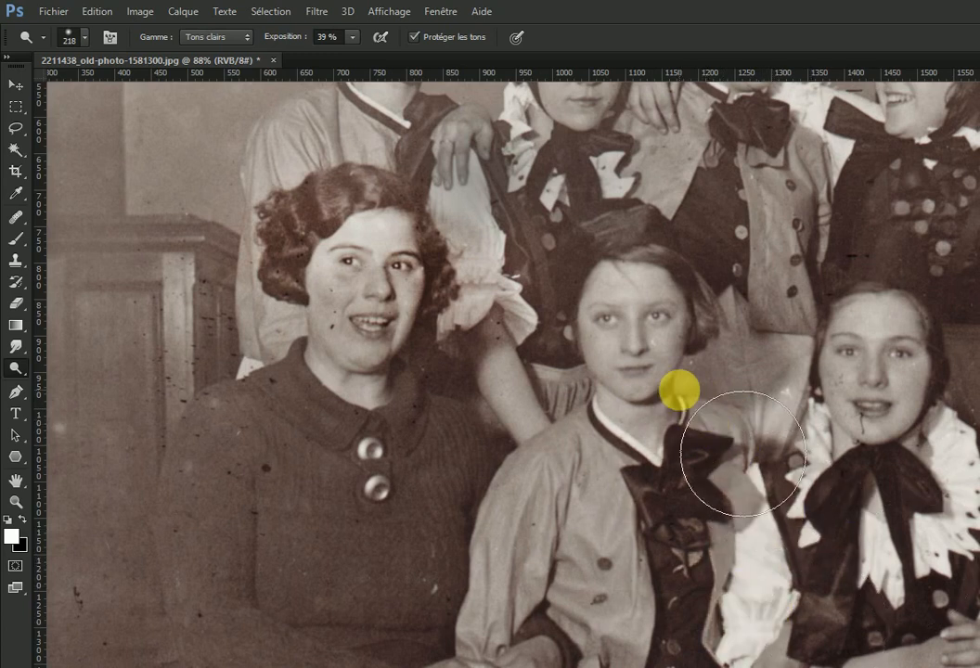
Boost the colour of the curly-haired woman's hair with the Eponge tool in Saturation mode
{"action": "left_click", "coordinate": [18, 370]}
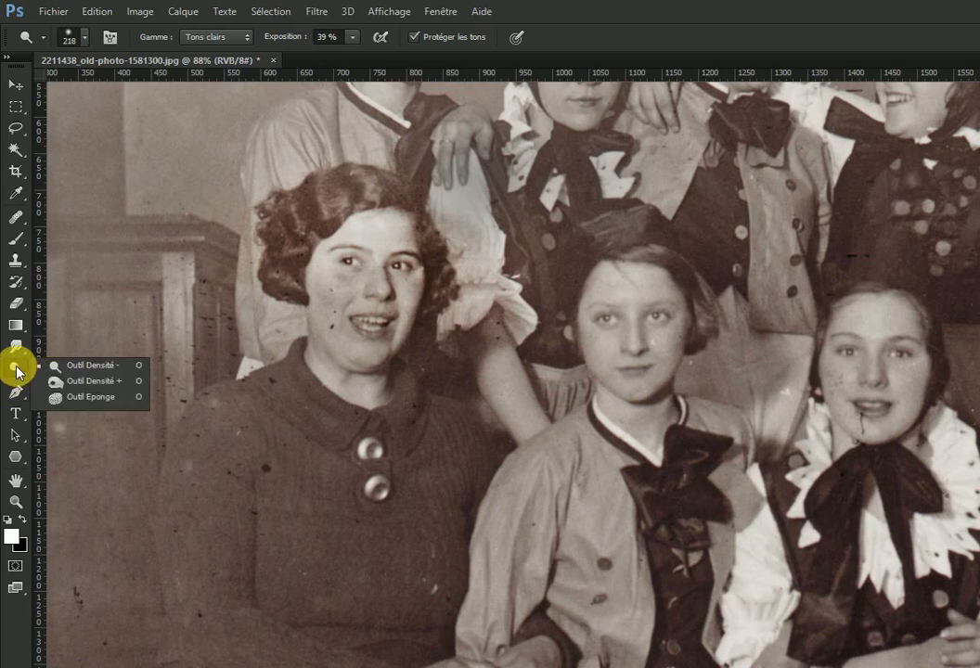
{"action": "left_click", "coordinate": [82, 396]}
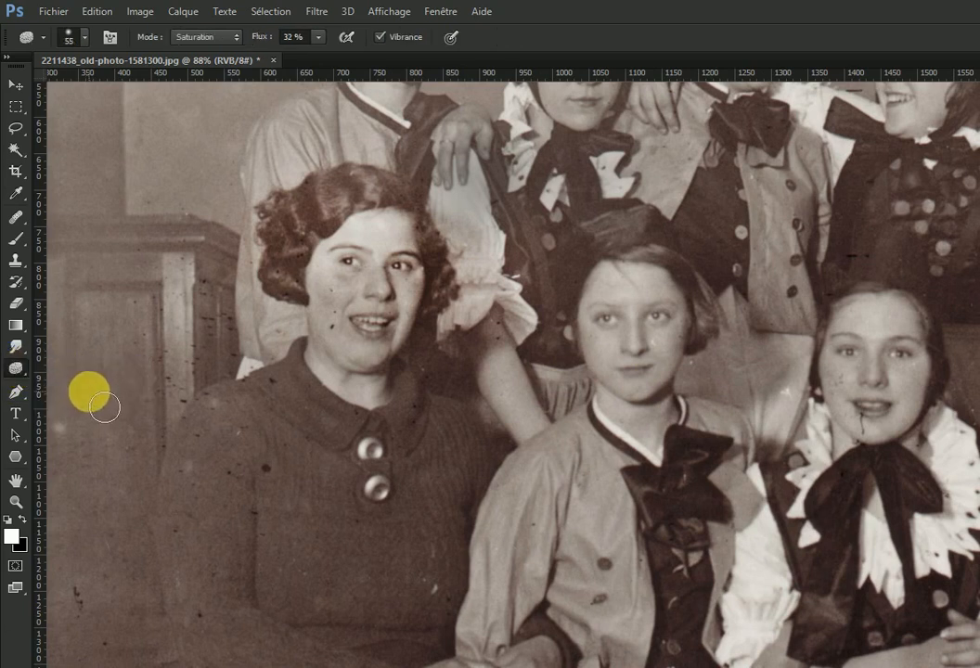
{"action": "left_click", "coordinate": [208, 37]}
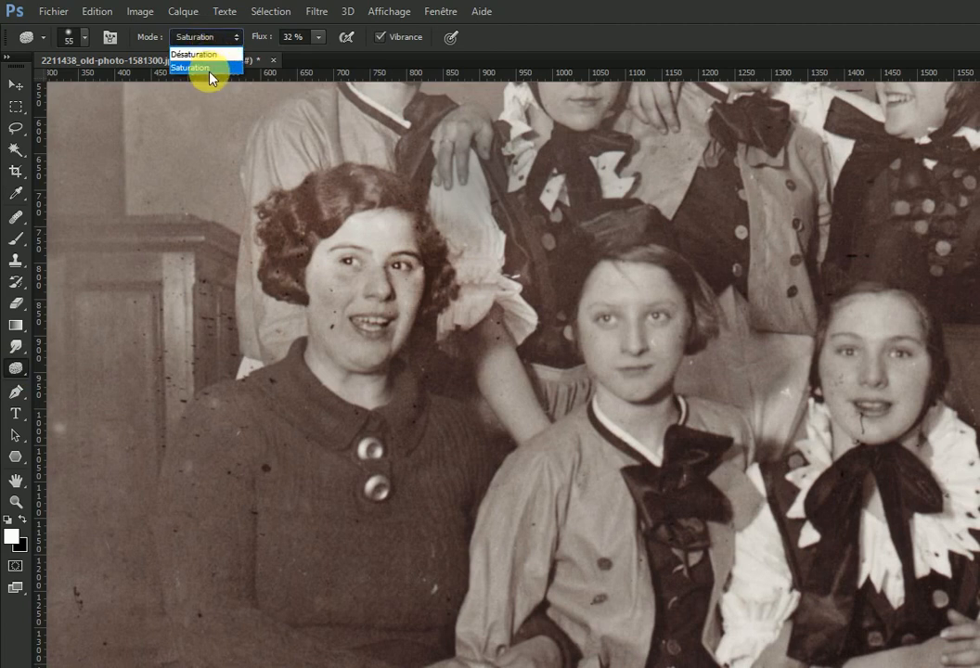
{"action": "left_click", "coordinate": [212, 67]}
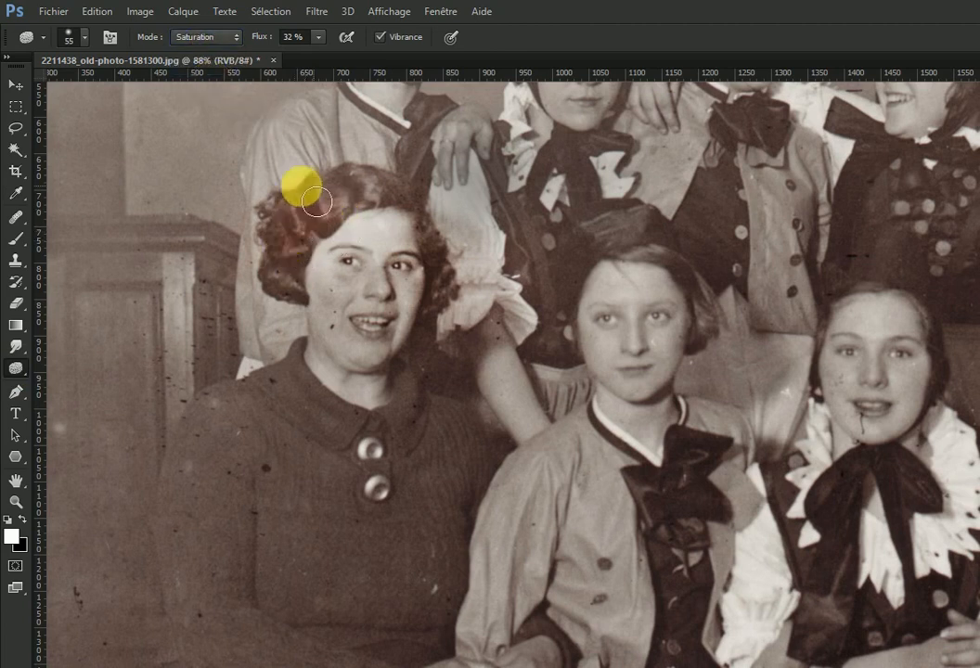
{"action": "mouse_move", "coordinate": [316, 199]}
{"action": "left_mouse_down"}
{"action": "mouse_move", "coordinate": [301, 297]}
{"action": "mouse_move", "coordinate": [353, 199]}
{"action": "mouse_move", "coordinate": [405, 208]}
{"action": "mouse_move", "coordinate": [444, 248]}
{"action": "mouse_move", "coordinate": [466, 303]}
{"action": "mouse_move", "coordinate": [421, 216]}
{"action": "mouse_move", "coordinate": [321, 215]}
{"action": "mouse_move", "coordinate": [320, 275]}
{"action": "mouse_move", "coordinate": [417, 258]}
{"action": "left_mouse_up"}
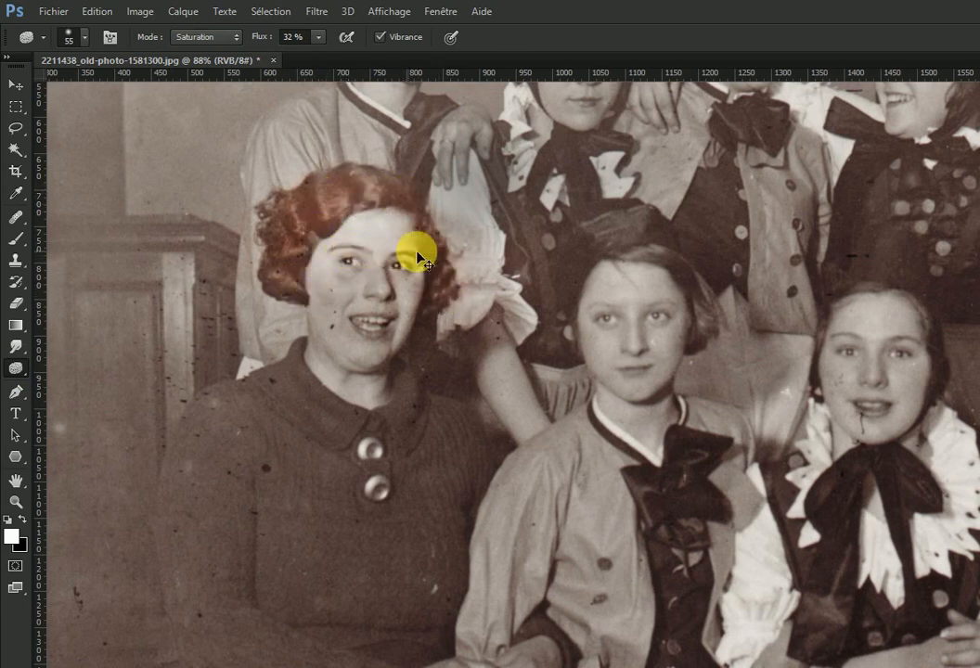
{"action": "left_click_drag", "start_coordinate": [540, 268], "coordinate": [470, 278]}
{"action": "left_click_drag", "start_coordinate": [473, 283], "coordinate": [300, 332]}
{"action": "mouse_move", "coordinate": [354, 187]}
{"action": "left_mouse_down"}
{"action": "mouse_move", "coordinate": [363, 240]}
{"action": "mouse_move", "coordinate": [399, 294]}
{"action": "left_mouse_up"}
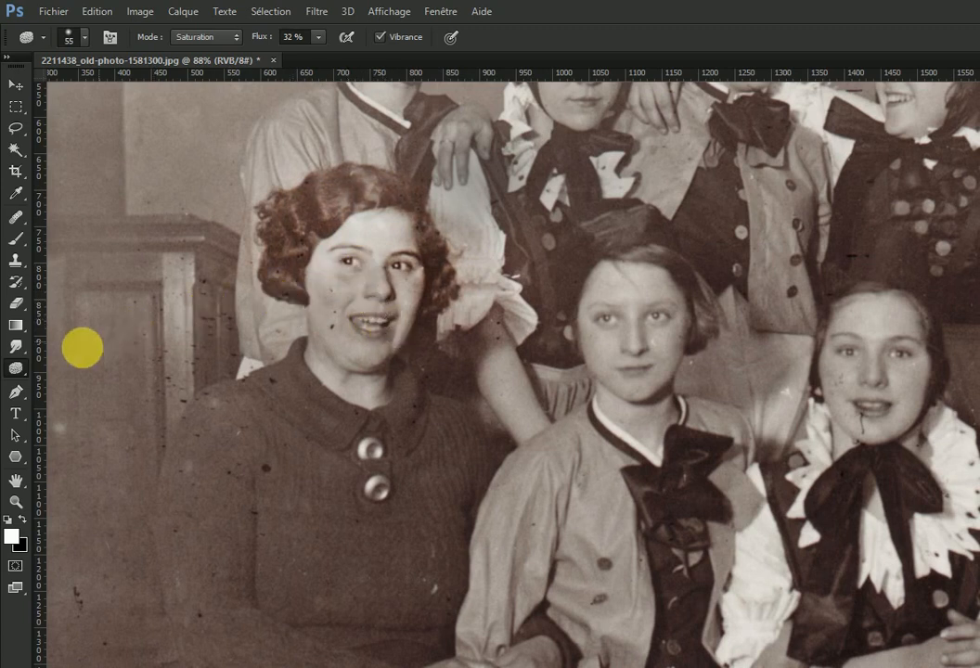
Desaturate the curly-haired woman's hair with the Eponge tool set to Désaturation mode at 32 % flow
{"action": "left_click", "coordinate": [17, 374]}
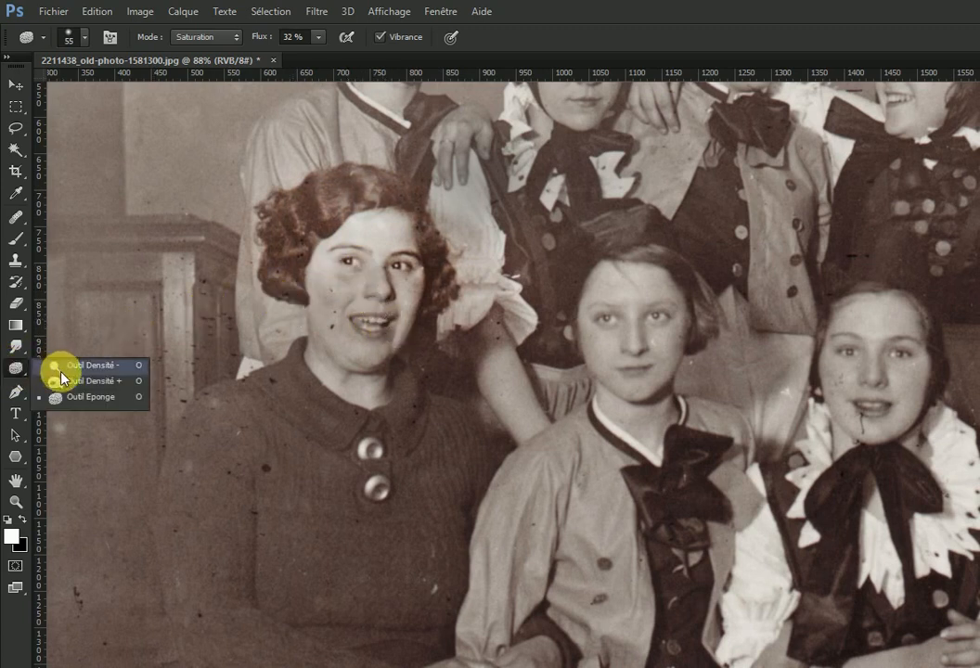
{"action": "left_click", "coordinate": [72, 400]}
{"action": "left_click", "coordinate": [204, 36]}
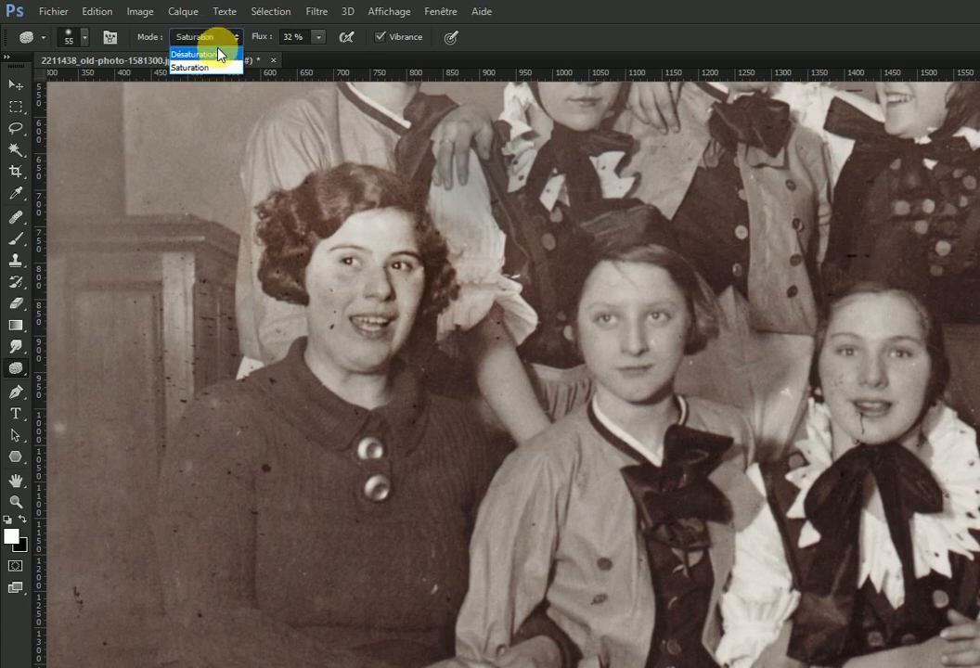
{"action": "left_click", "coordinate": [186, 44]}
{"action": "mouse_move", "coordinate": [413, 245]}
{"action": "left_mouse_down"}
{"action": "mouse_move", "coordinate": [361, 218]}
{"action": "mouse_move", "coordinate": [292, 265]}
{"action": "mouse_move", "coordinate": [345, 213]}
{"action": "mouse_move", "coordinate": [285, 227]}
{"action": "mouse_move", "coordinate": [354, 214]}
{"action": "mouse_move", "coordinate": [291, 284]}
{"action": "mouse_move", "coordinate": [391, 210]}
{"action": "mouse_move", "coordinate": [461, 245]}
{"action": "mouse_move", "coordinate": [444, 293]}
{"action": "mouse_move", "coordinate": [490, 316]}
{"action": "mouse_move", "coordinate": [432, 287]}
{"action": "mouse_move", "coordinate": [425, 213]}
{"action": "mouse_move", "coordinate": [285, 216]}
{"action": "left_mouse_up"}
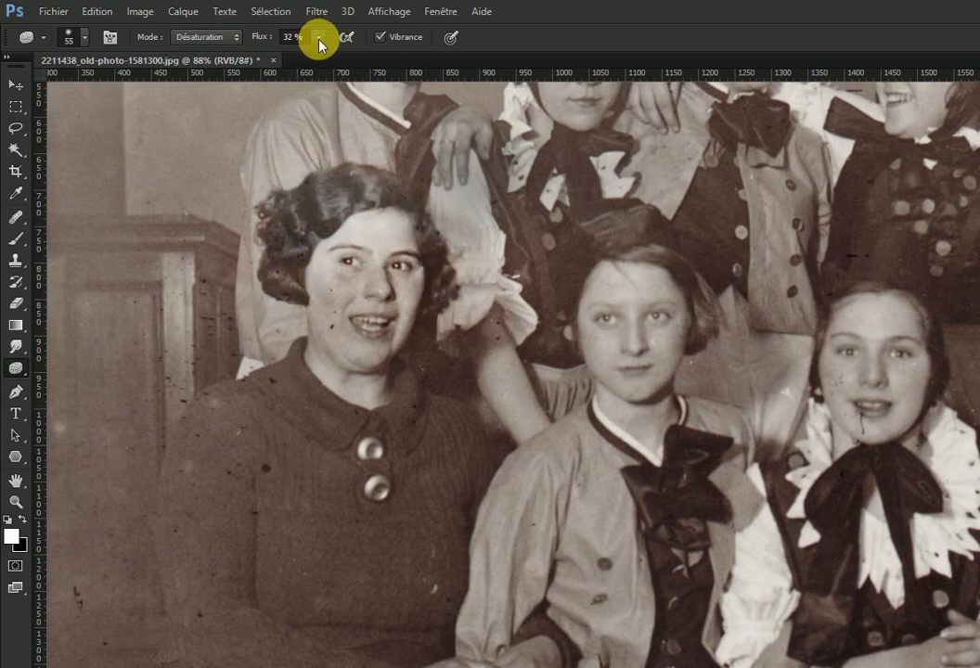
Brush the woman's hair again with the sponge flow at 100 %, and her hairline with the flow at 20 %
{"action": "left_click_drag", "start_coordinate": [319, 45], "coordinate": [376, 59]}
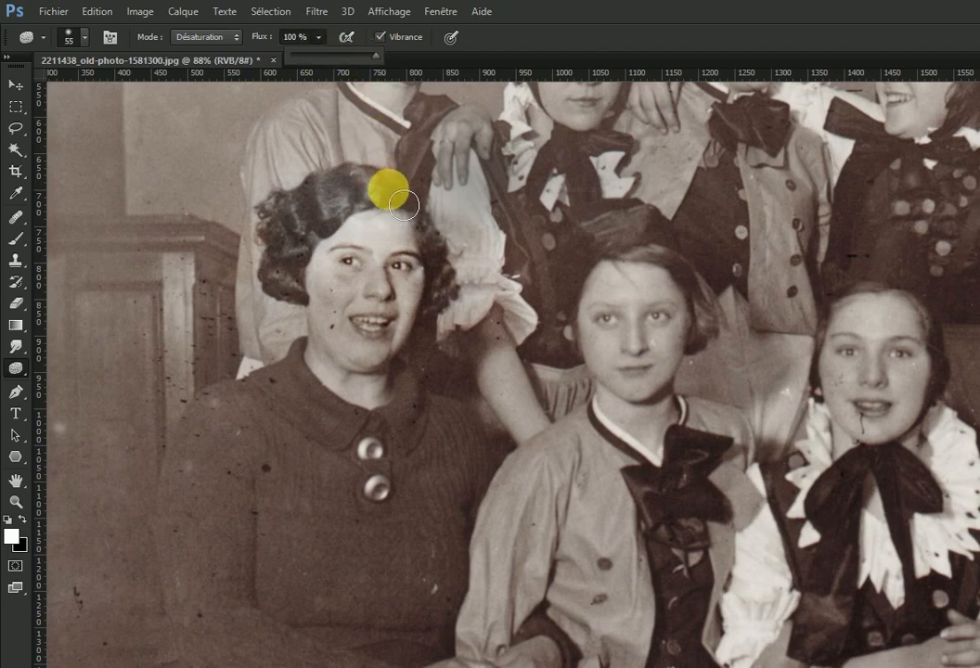
{"action": "mouse_move", "coordinate": [404, 205]}
{"action": "left_mouse_down"}
{"action": "mouse_move", "coordinate": [346, 202]}
{"action": "mouse_move", "coordinate": [289, 250]}
{"action": "mouse_move", "coordinate": [326, 191]}
{"action": "left_mouse_up"}
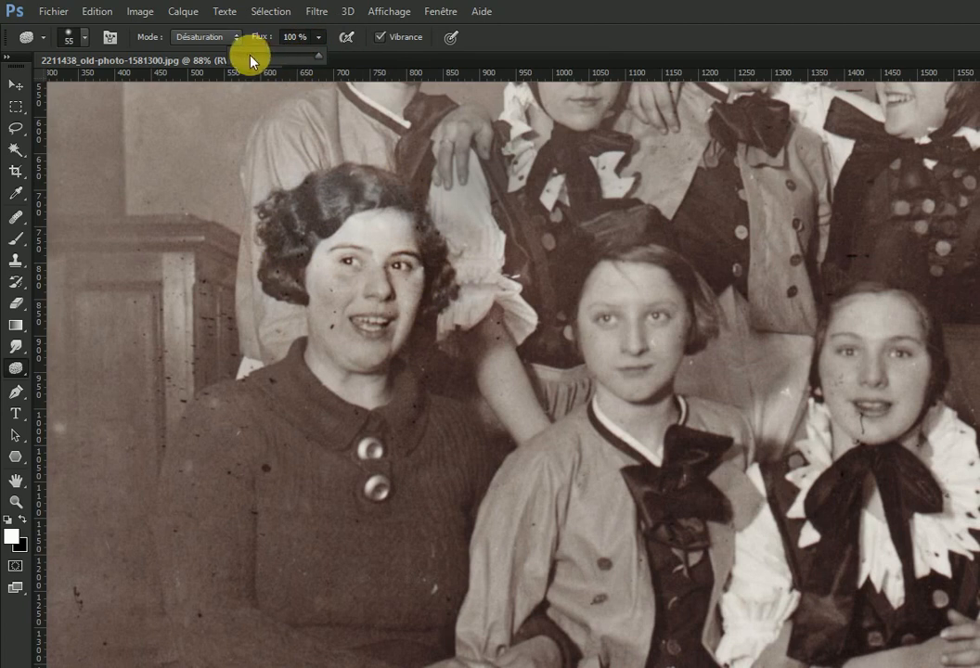
{"action": "left_click_drag", "start_coordinate": [250, 58], "coordinate": [252, 60]}
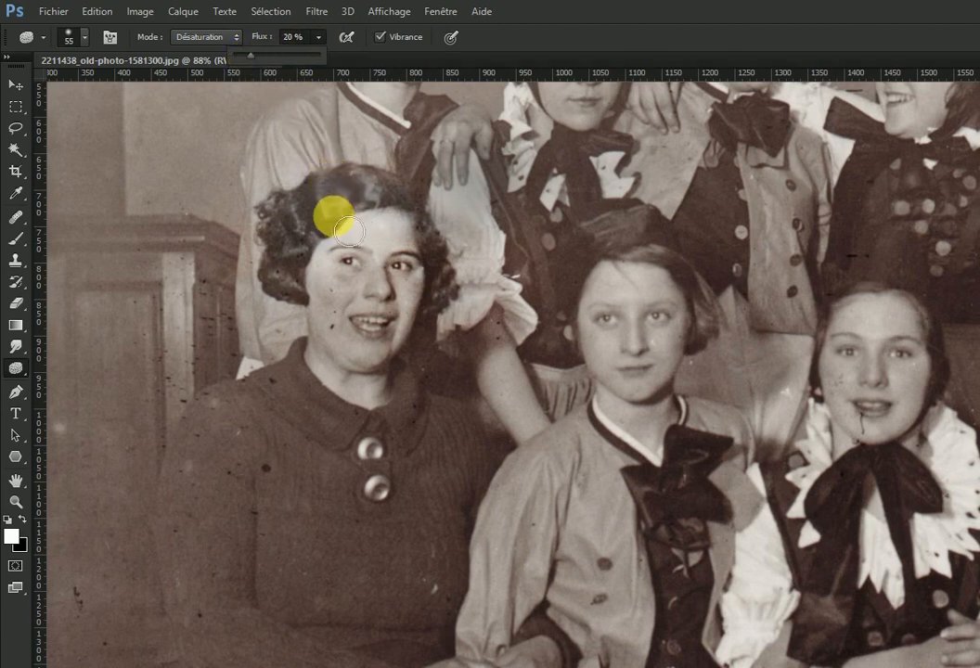
{"action": "mouse_move", "coordinate": [349, 231]}
{"action": "left_mouse_down"}
{"action": "mouse_move", "coordinate": [375, 235]}
{"action": "mouse_move", "coordinate": [359, 222]}
{"action": "left_mouse_up"}
{"action": "key", "text": "ctrl+minus"}
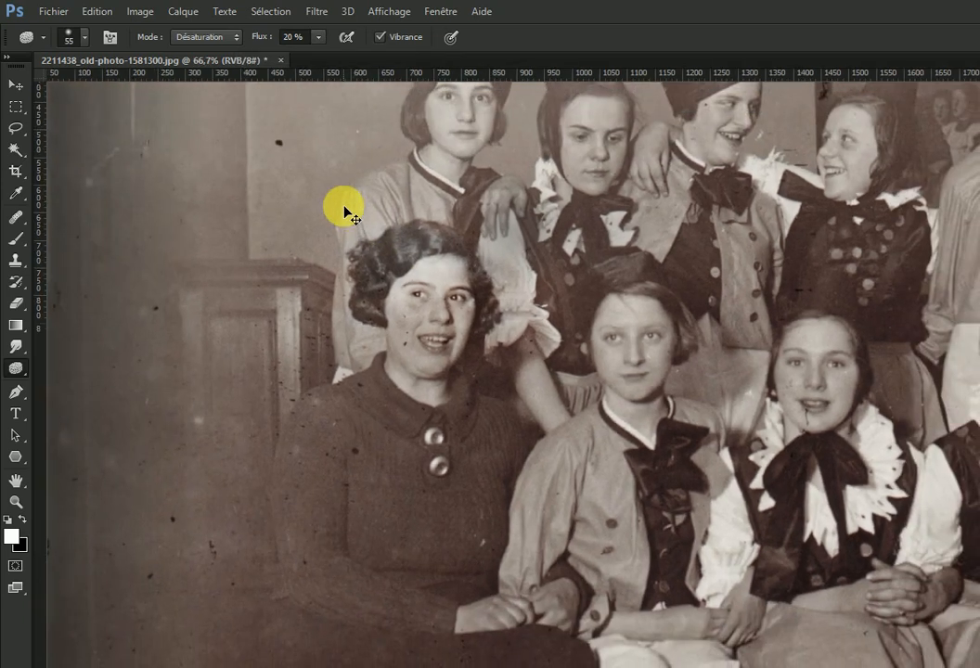
{"action": "key", "text": "ctrl+minus"}
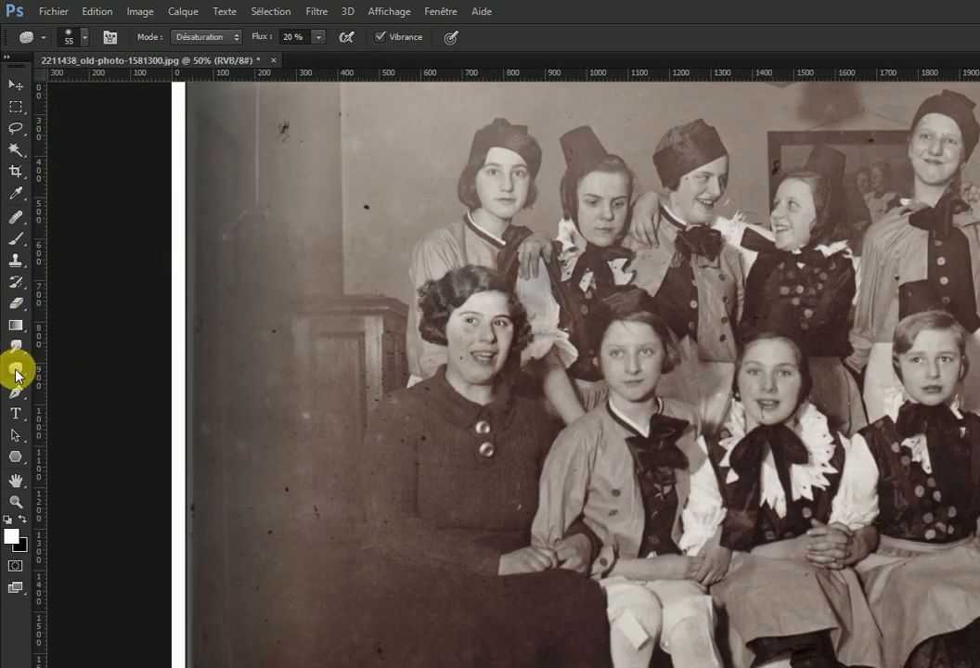
{"action": "right_click", "coordinate": [18, 373]}
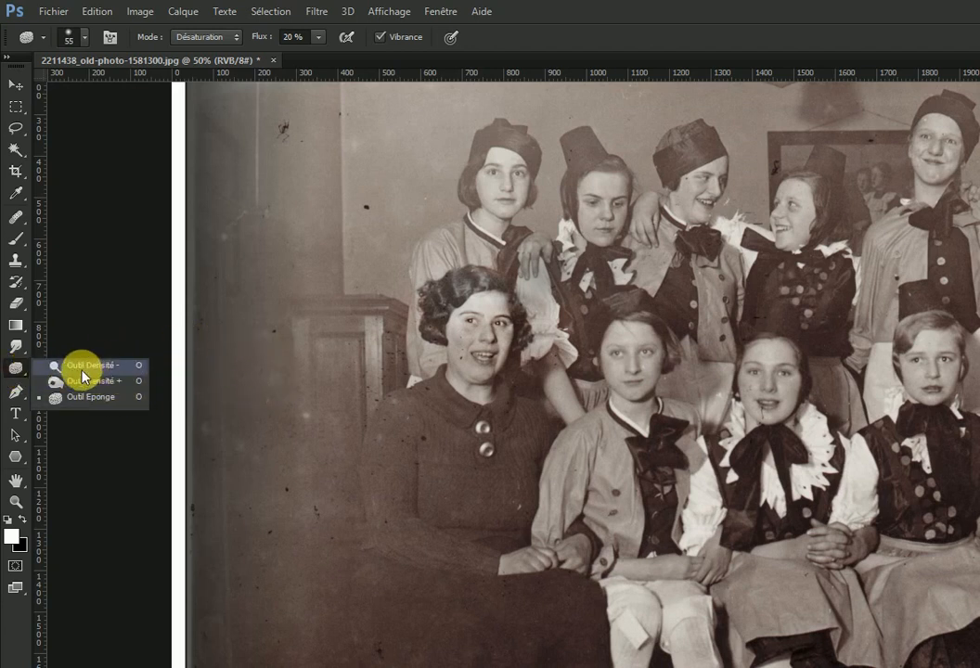
{"action": "left_click", "coordinate": [14, 364]}
Try covering the dark squiggly mark on the wall with the clone stamp at brush size 68, sampling the clean wall above it
{"action": "left_click", "coordinate": [17, 260]}
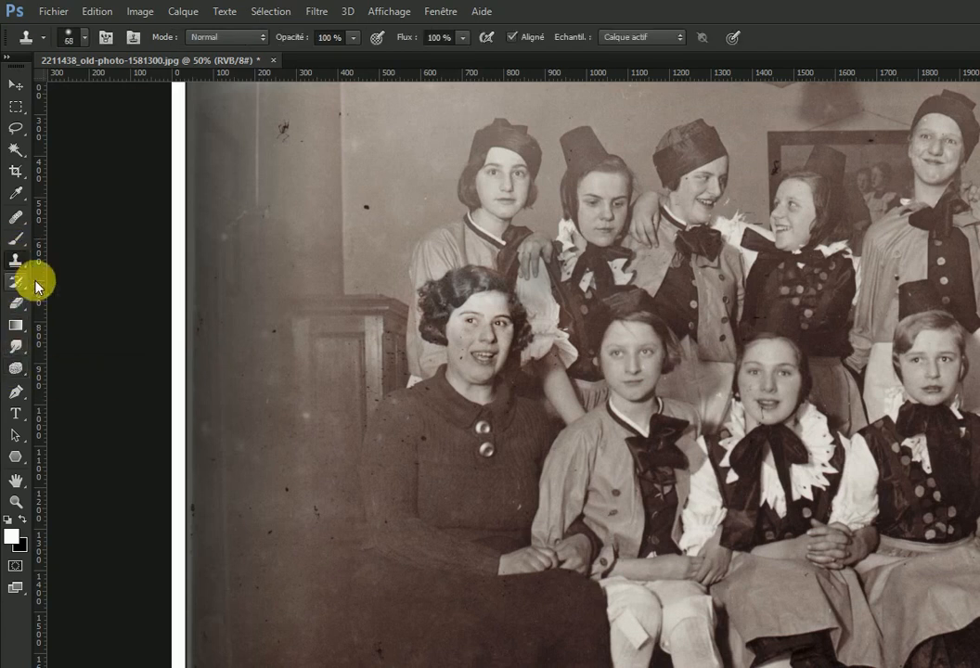
{"action": "left_click_drag", "start_coordinate": [295, 151], "coordinate": [363, 151]}
{"action": "left_click_drag", "start_coordinate": [349, 209], "coordinate": [382, 420]}
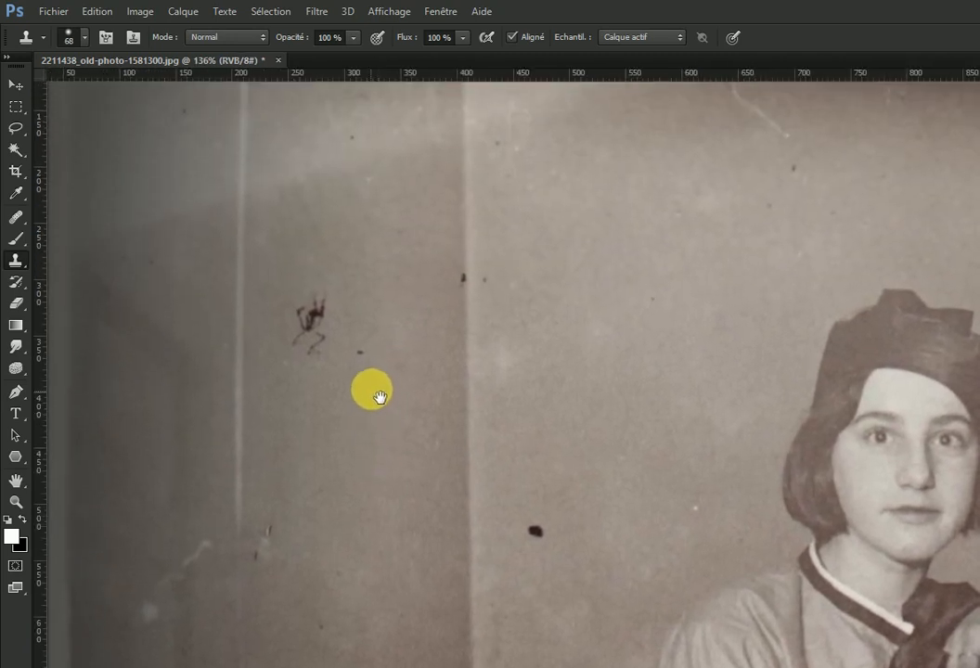
{"action": "mouse_move", "coordinate": [335, 265]}
{"action": "left_mouse_down"}
{"action": "mouse_move", "coordinate": [326, 344]}
{"action": "mouse_move", "coordinate": [308, 305]}
{"action": "mouse_move", "coordinate": [313, 366]}
{"action": "mouse_move", "coordinate": [319, 321]}
{"action": "mouse_move", "coordinate": [311, 350]}
{"action": "mouse_move", "coordinate": [313, 326]}
{"action": "mouse_move", "coordinate": [327, 345]}
{"action": "mouse_move", "coordinate": [311, 400]}
{"action": "mouse_move", "coordinate": [335, 379]}
{"action": "mouse_move", "coordinate": [335, 357]}
{"action": "mouse_move", "coordinate": [232, 300]}
{"action": "left_mouse_up"}
{"action": "mouse_move", "coordinate": [267, 335]}
{"action": "left_mouse_down"}
{"action": "mouse_move", "coordinate": [344, 329]}
{"action": "mouse_move", "coordinate": [355, 295]}
{"action": "mouse_move", "coordinate": [349, 251]}
{"action": "left_mouse_up"}
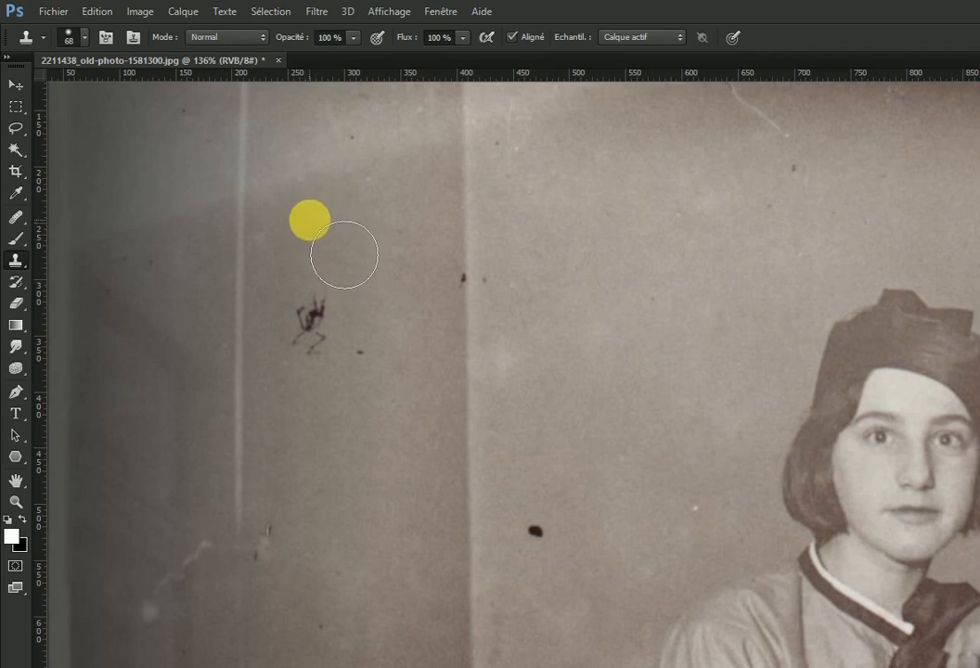
{"action": "left_click_drag", "start_coordinate": [344, 254], "coordinate": [346, 360]}
{"action": "left_click_drag", "start_coordinate": [311, 326], "coordinate": [310, 331]}
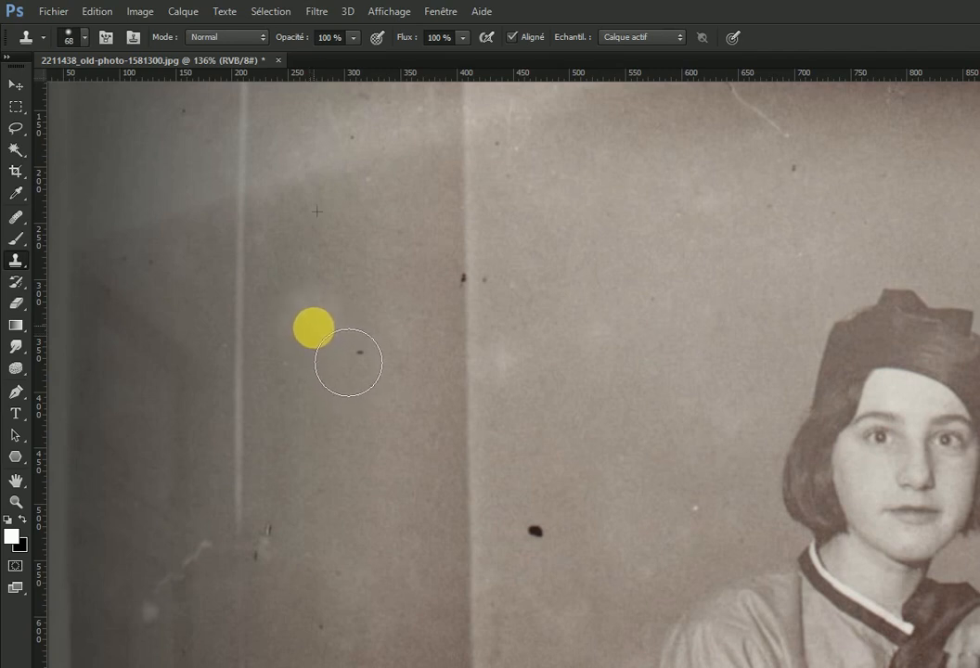
{"action": "mouse_move", "coordinate": [350, 362]}
{"action": "left_mouse_down"}
{"action": "mouse_move", "coordinate": [400, 350]}
{"action": "mouse_move", "coordinate": [367, 311]}
{"action": "mouse_move", "coordinate": [371, 250]}
{"action": "mouse_move", "coordinate": [350, 307]}
{"action": "mouse_move", "coordinate": [337, 441]}
{"action": "mouse_move", "coordinate": [327, 448]}
{"action": "mouse_move", "coordinate": [344, 414]}
{"action": "mouse_move", "coordinate": [309, 379]}
{"action": "mouse_move", "coordinate": [320, 302]}
{"action": "mouse_move", "coordinate": [314, 266]}
{"action": "mouse_move", "coordinate": [314, 307]}
{"action": "mouse_move", "coordinate": [325, 317]}
{"action": "mouse_move", "coordinate": [314, 348]}
{"action": "mouse_move", "coordinate": [355, 299]}
{"action": "mouse_move", "coordinate": [355, 274]}
{"action": "mouse_move", "coordinate": [417, 337]}
{"action": "left_mouse_up"}
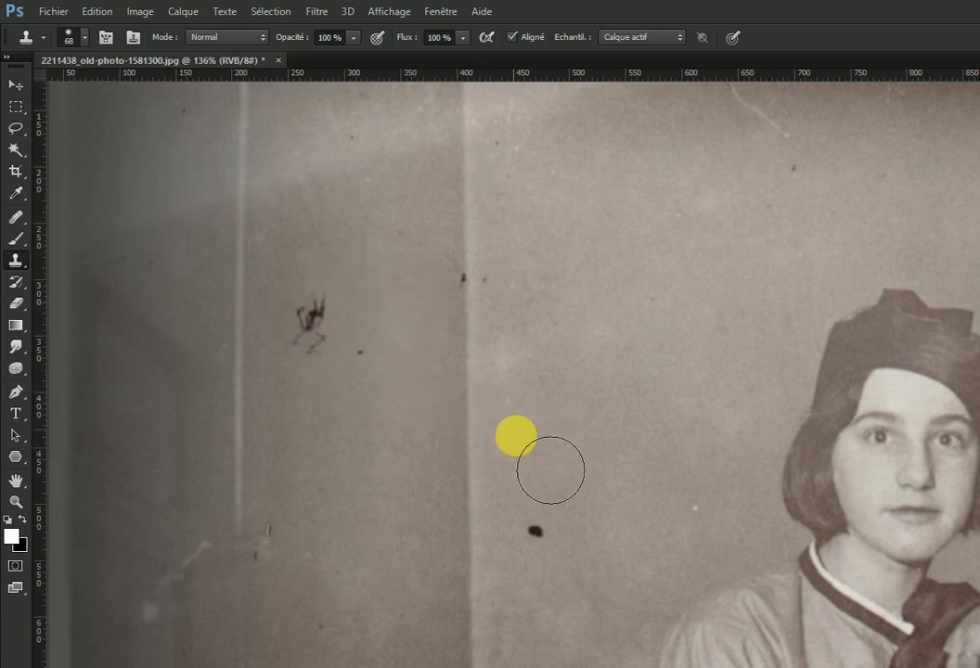
Cover the black spot on the wall beside the standing girl using the clone stamp at brush size 38
{"action": "left_click_drag", "start_coordinate": [564, 441], "coordinate": [529, 443]}
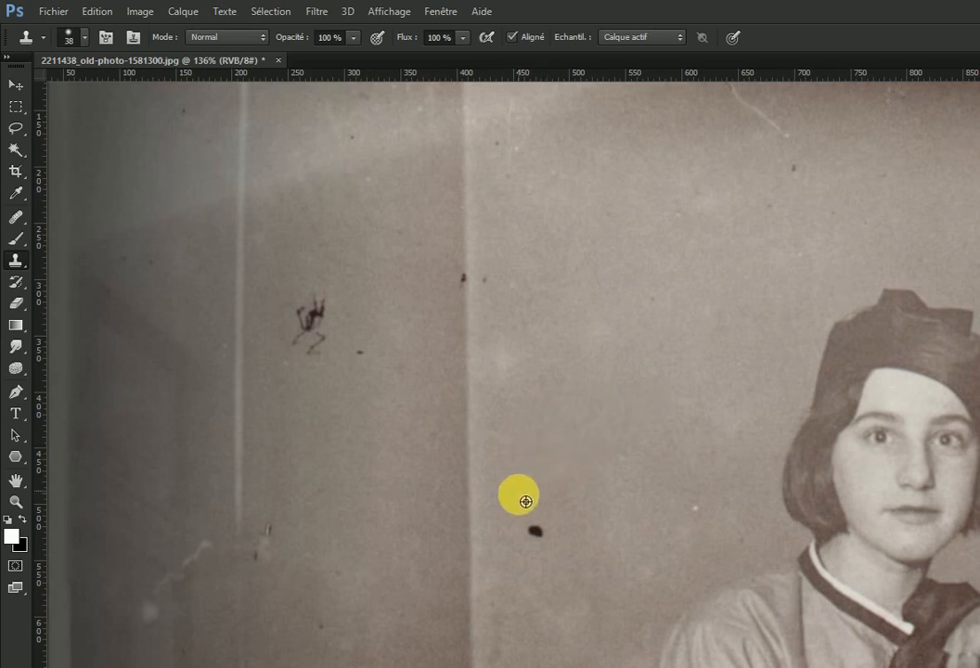
{"action": "left_click", "coordinate": [533, 531]}
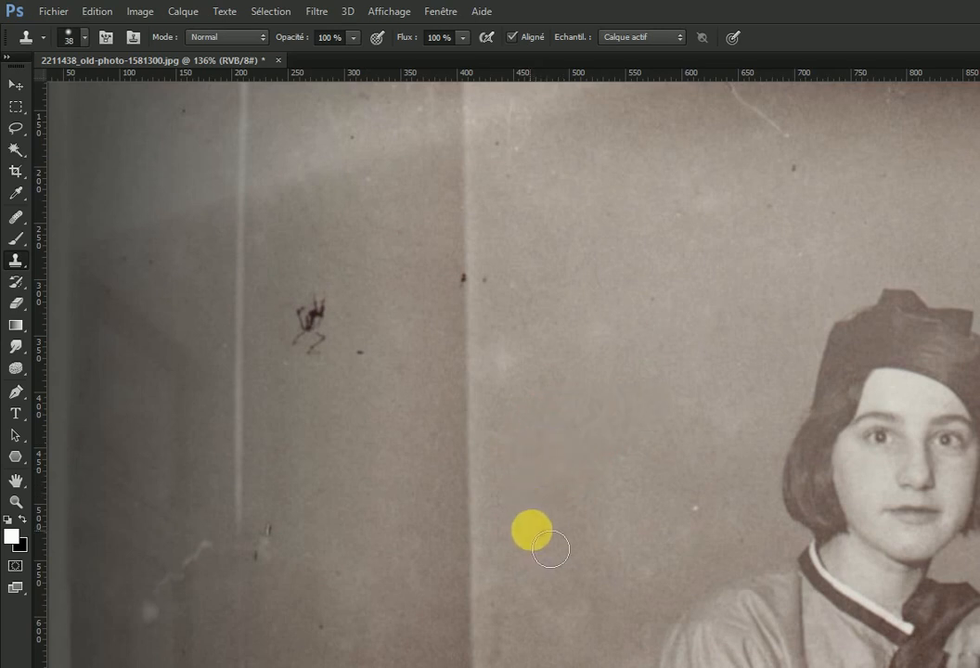
Try cloning dark collar fabric across the curly-haired woman's chin with an 18-size clone stamp brush, and undo the stroke
{"action": "left_click_drag", "start_coordinate": [675, 544], "coordinate": [549, 340]}
{"action": "left_click_drag", "start_coordinate": [743, 512], "coordinate": [543, 302]}
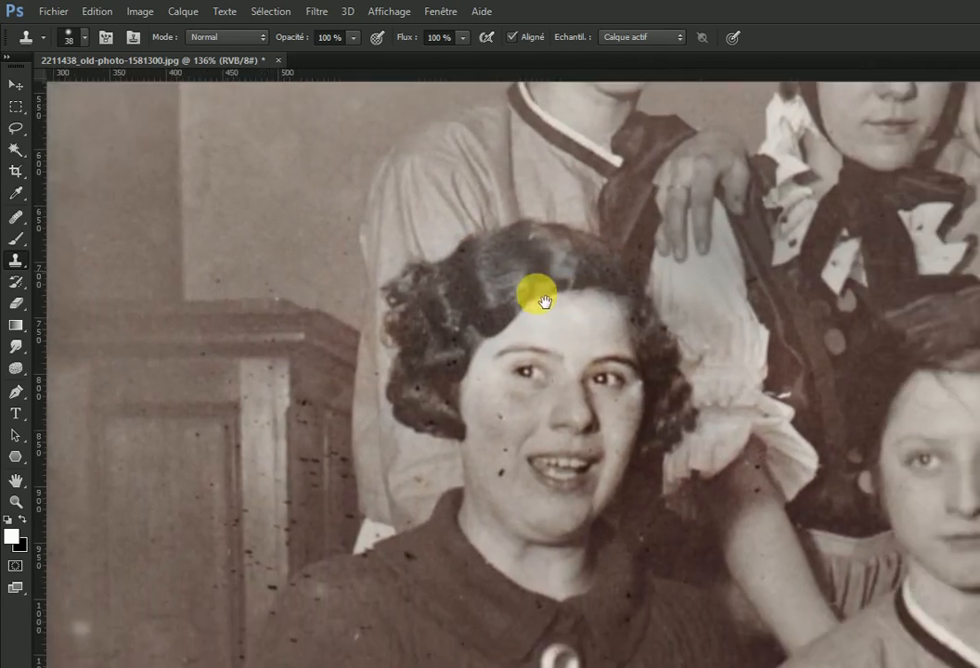
{"action": "left_click_drag", "start_coordinate": [665, 354], "coordinate": [565, 362]}
{"action": "key", "text": "ctrl+r"}
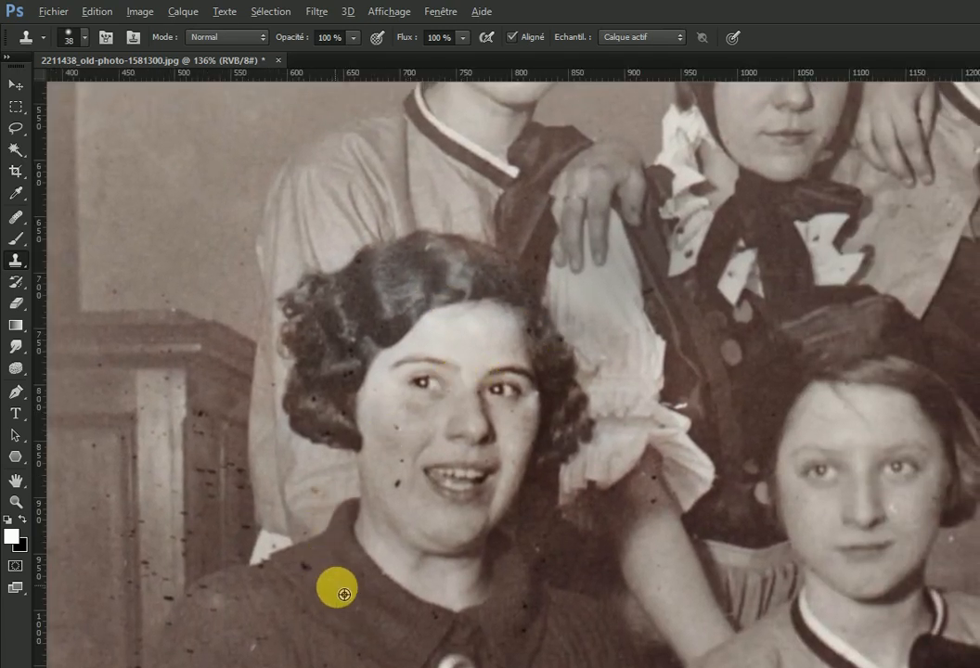
{"action": "right_click", "coordinate": [337, 592], "text": "alt"}
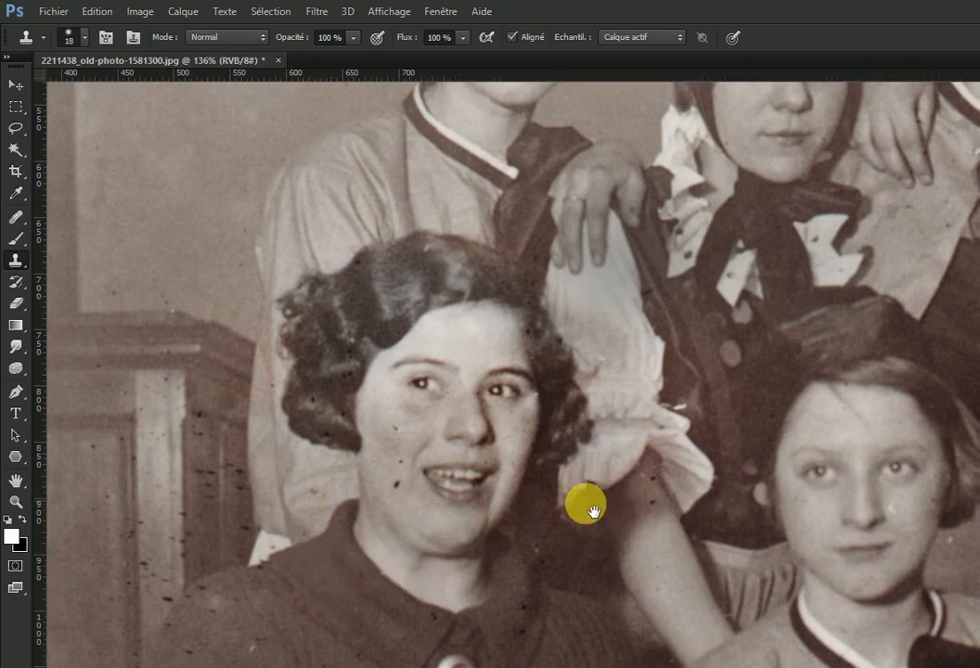
{"action": "left_click_drag", "start_coordinate": [583, 504], "coordinate": [519, 532]}
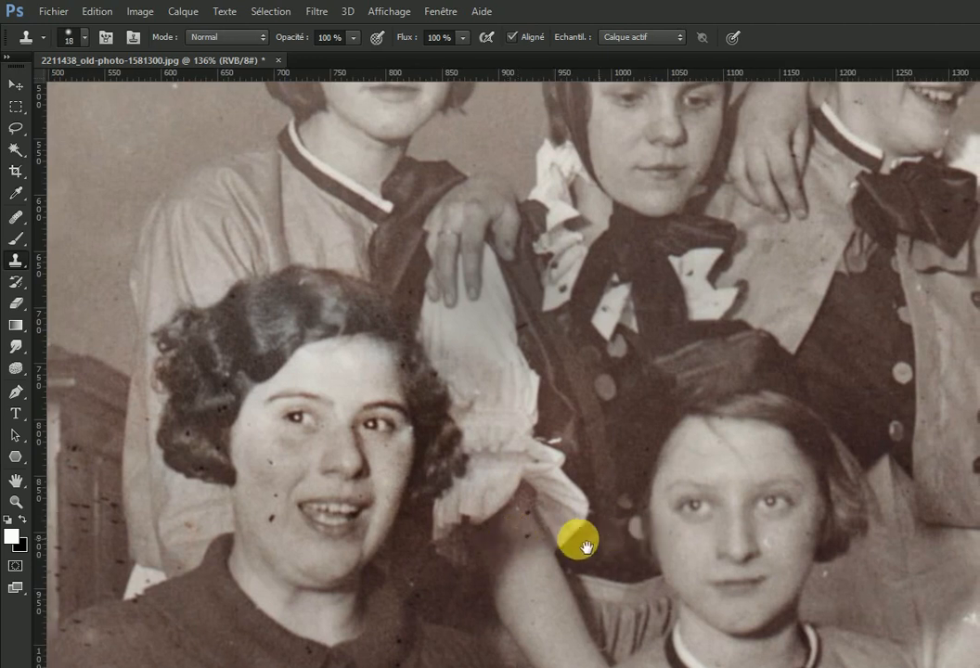
{"action": "left_click_drag", "start_coordinate": [254, 558], "coordinate": [397, 362]}
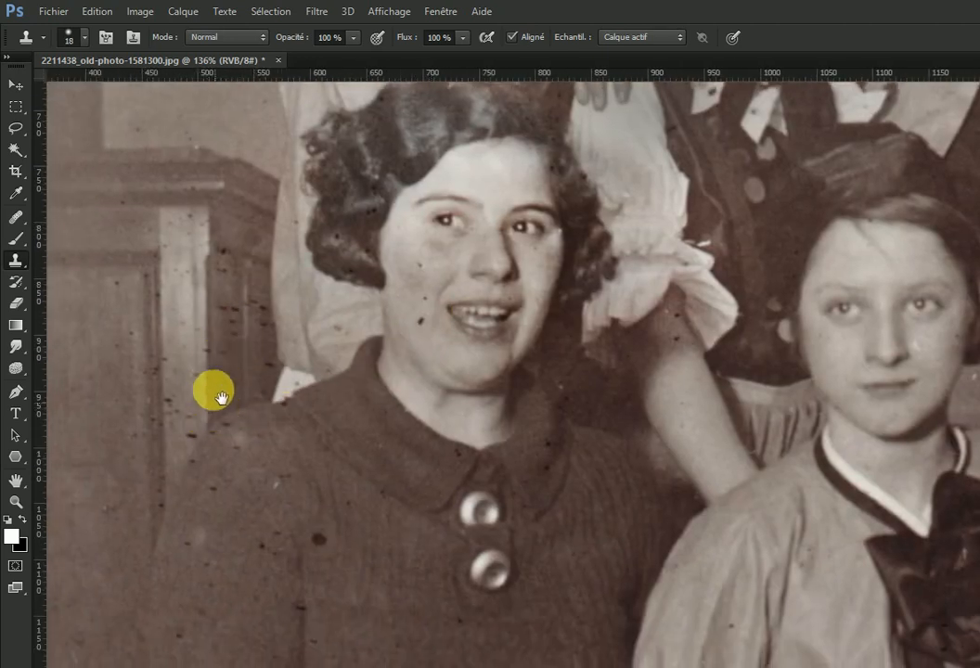
{"action": "left_click", "coordinate": [368, 415], "text": "alt"}
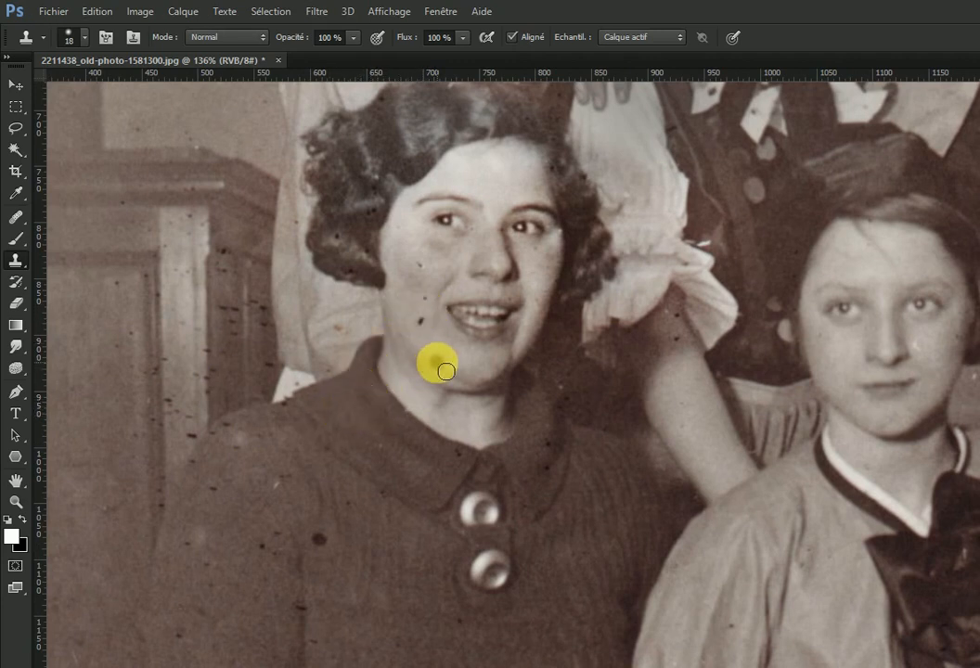
{"action": "mouse_move", "coordinate": [454, 376]}
{"action": "left_mouse_down"}
{"action": "mouse_move", "coordinate": [453, 442]}
{"action": "mouse_move", "coordinate": [452, 381]}
{"action": "mouse_move", "coordinate": [441, 376]}
{"action": "mouse_move", "coordinate": [465, 374]}
{"action": "mouse_move", "coordinate": [444, 392]}
{"action": "mouse_move", "coordinate": [473, 370]}
{"action": "mouse_move", "coordinate": [531, 392]}
{"action": "mouse_move", "coordinate": [488, 401]}
{"action": "left_mouse_up"}
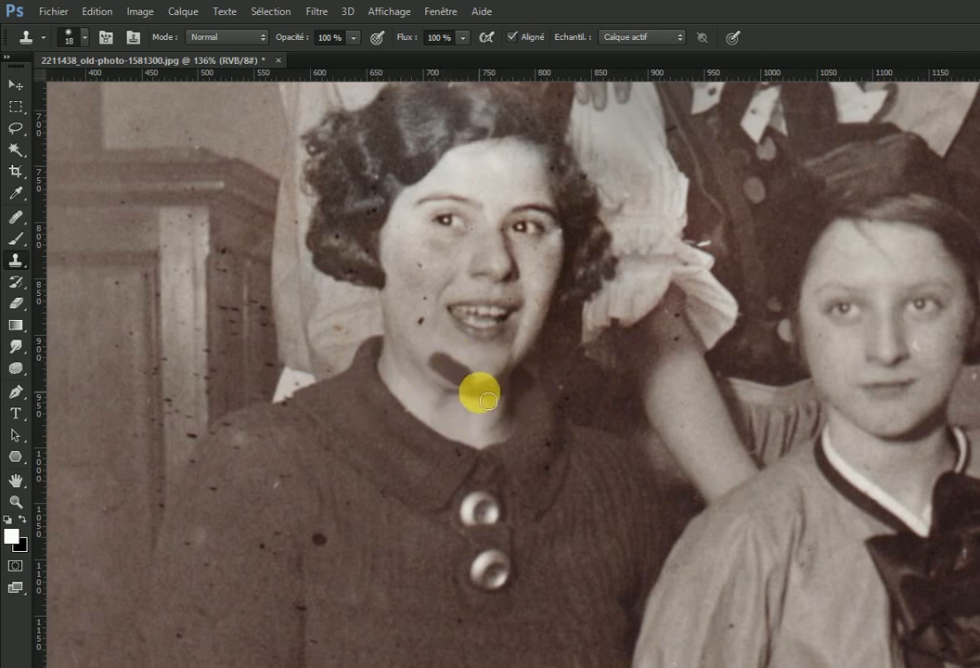
{"action": "key", "text": "ctrl+z"}
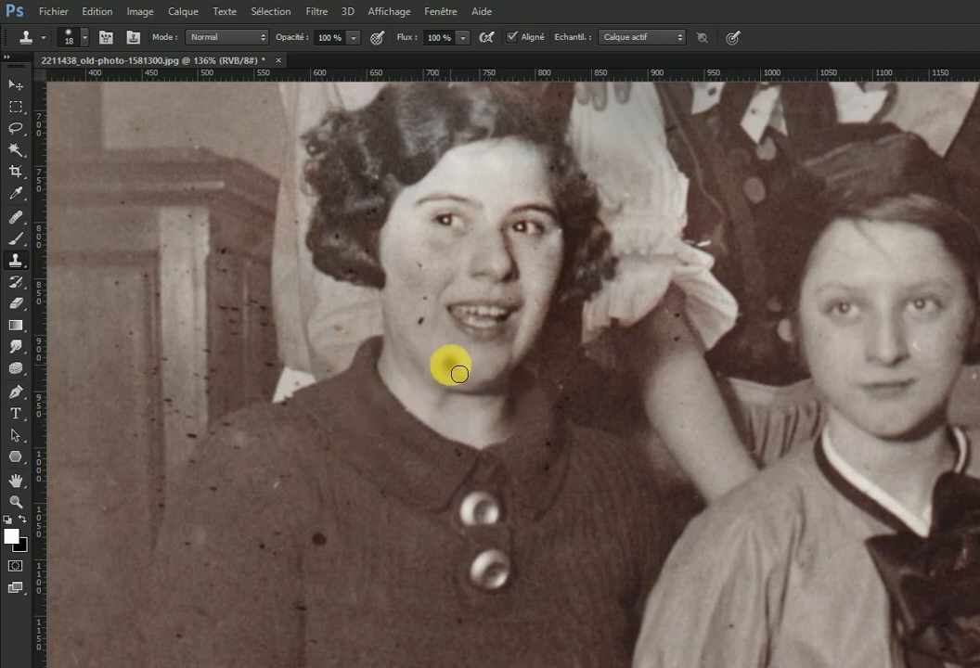
Remove the dark spot on the curly-haired woman's cheek beside her mouth with the healing brush at size 16
{"action": "left_click", "coordinate": [15, 219]}
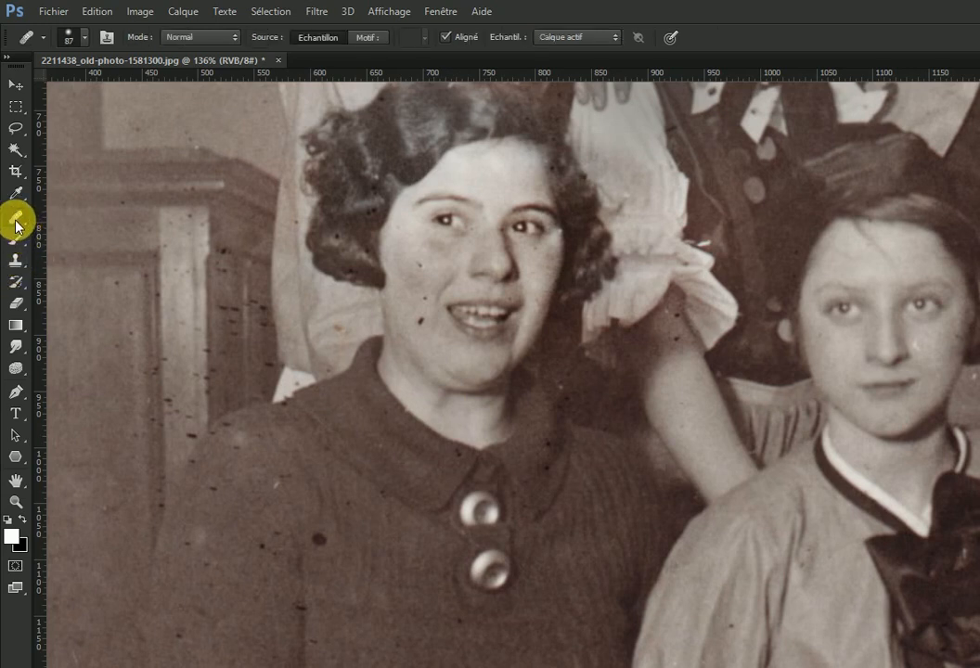
{"action": "right_click", "coordinate": [403, 313], "text": "alt"}
{"action": "left_click_drag", "start_coordinate": [403, 313], "coordinate": [356, 309]}
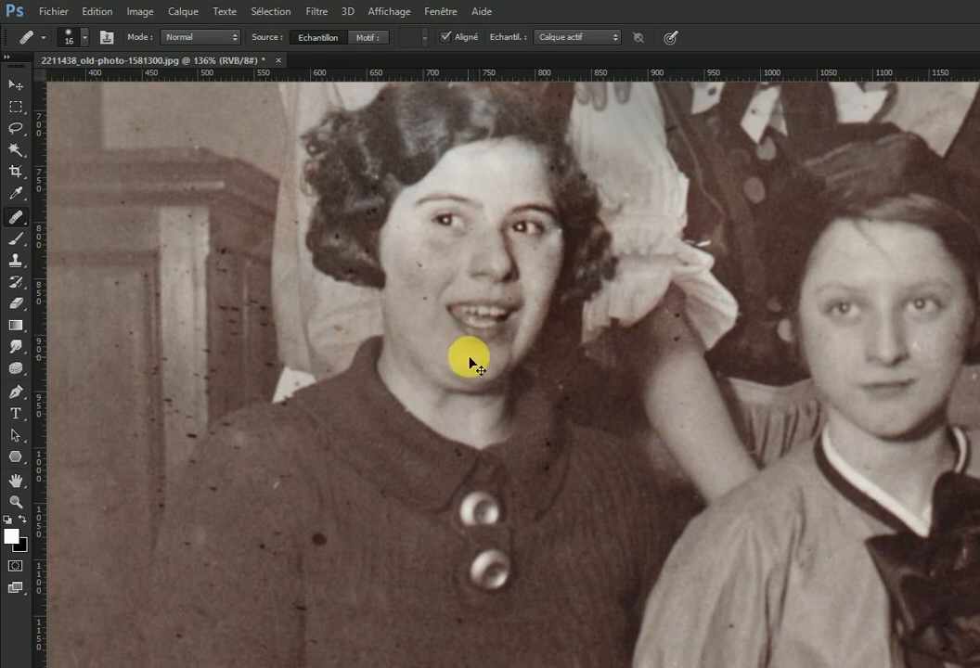
Apply the healing brush to the upper part of the arm behind the curly-haired woman, sampling the dark area beside it
{"action": "scroll", "coordinate": [473, 340], "scroll_direction": "up", "scroll_amount": 1}
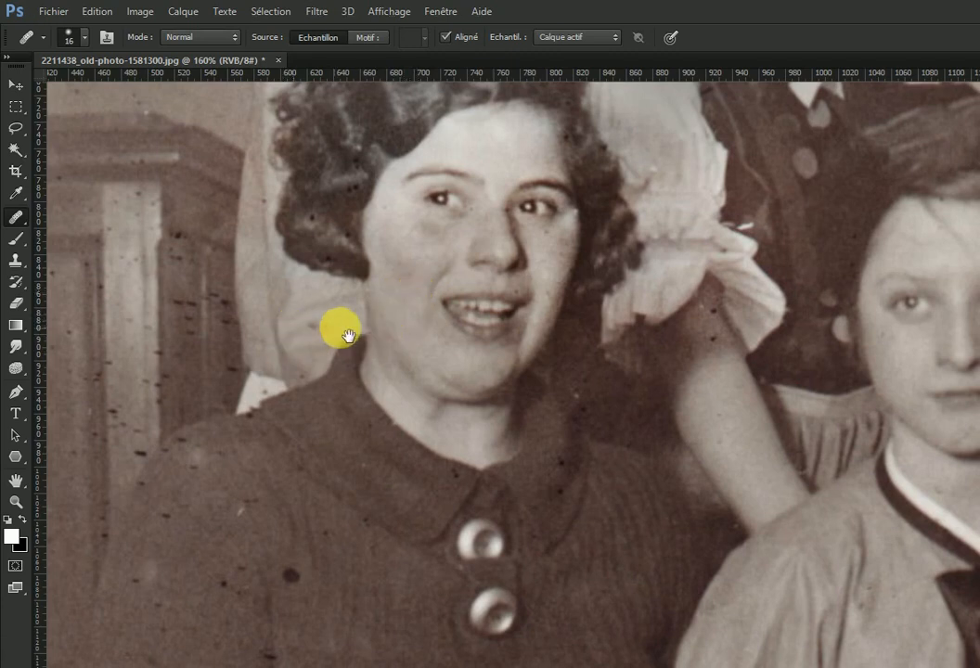
{"action": "left_click", "coordinate": [686, 340], "text": "alt"}
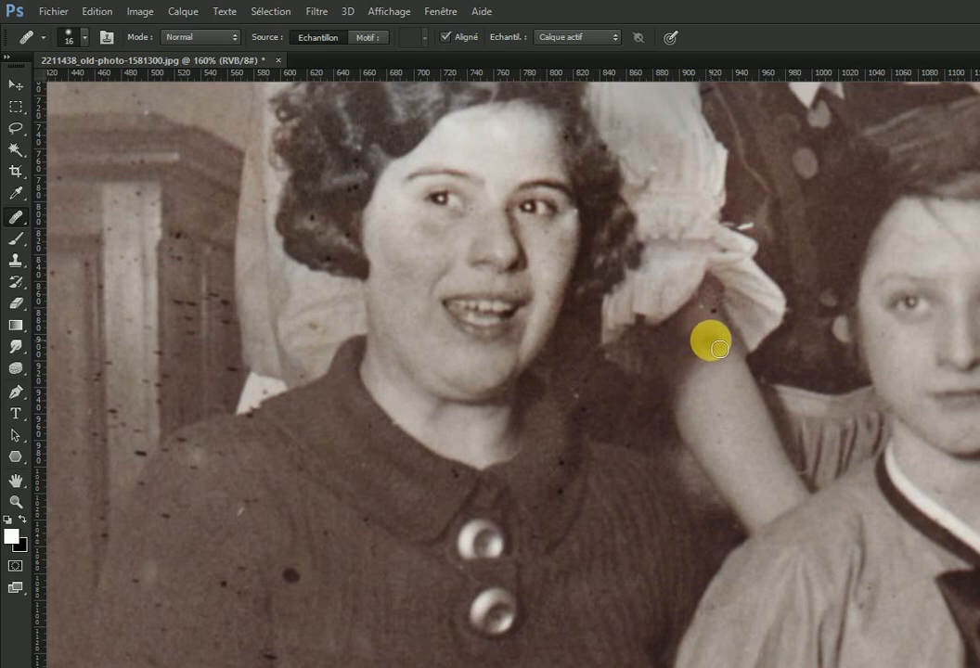
{"action": "left_click", "coordinate": [715, 340]}
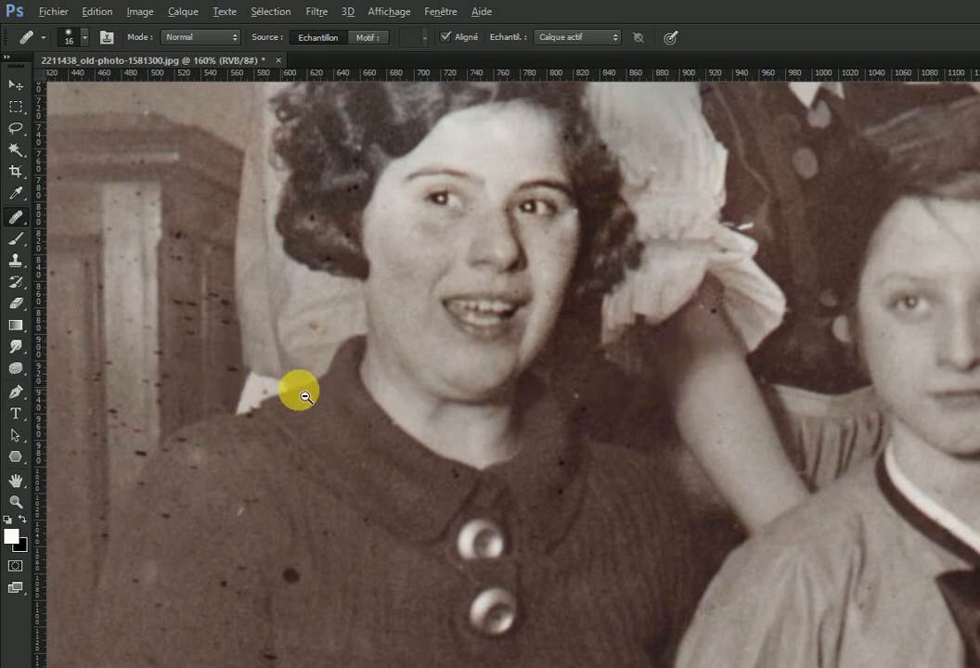
Try removing the dark vertical mark below the lace-collared girl's mouth with the clone stamp at brush size 18, and undo the retouch
{"action": "left_click", "coordinate": [620, 495], "text": "alt"}
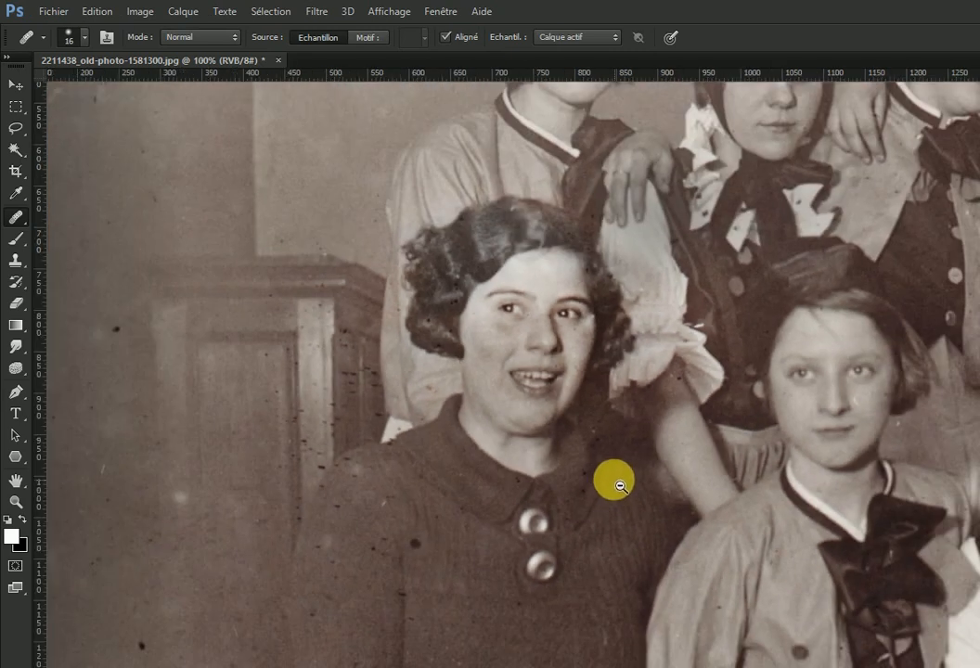
{"action": "left_click", "coordinate": [614, 464], "text": "alt"}
{"action": "left_click_drag", "start_coordinate": [717, 330], "coordinate": [394, 350]}
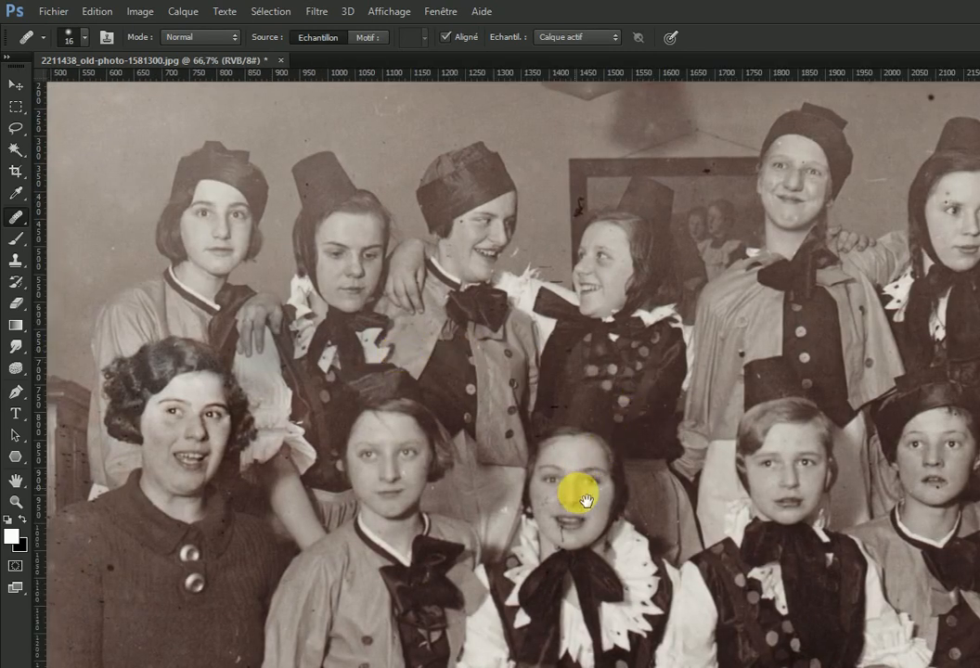
{"action": "left_click_drag", "start_coordinate": [571, 550], "coordinate": [635, 529]}
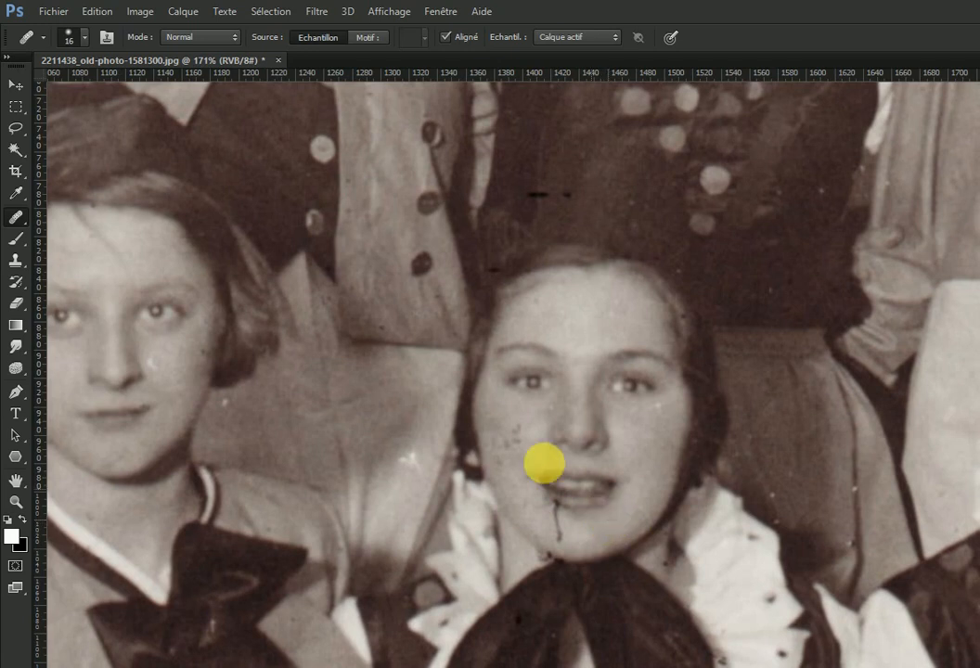
{"action": "left_click", "coordinate": [16, 261]}
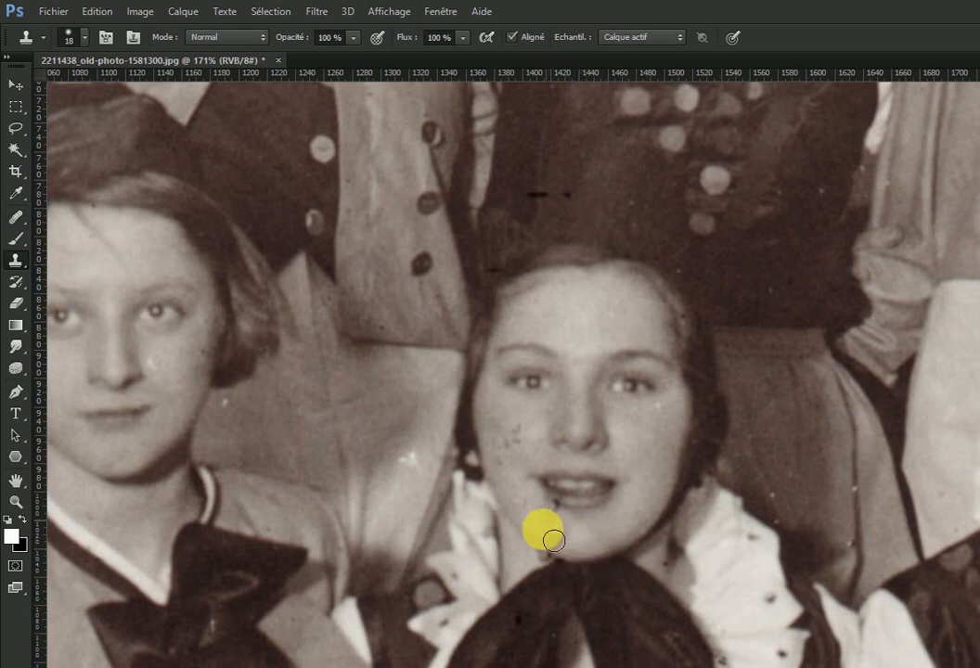
{"action": "left_click_drag", "start_coordinate": [597, 553], "coordinate": [628, 547]}
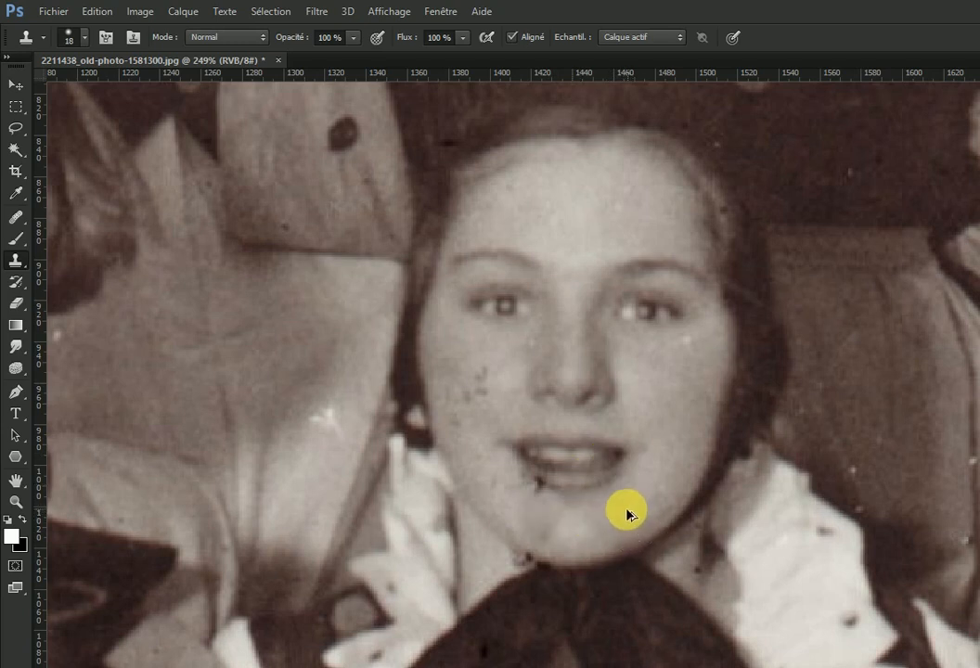
{"action": "key", "text": "ctrl+z"}
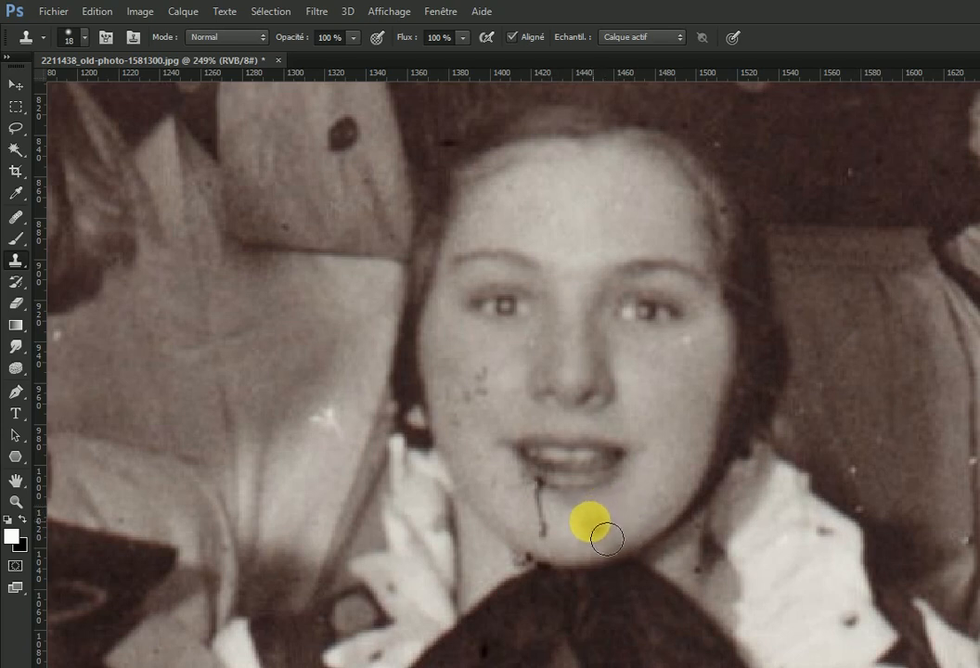
Remove the dark vertical mark below the lace-collared girl's mouth with the healing brush at size 16, sampling clean chin skin beside it
{"action": "left_click", "coordinate": [16, 218]}
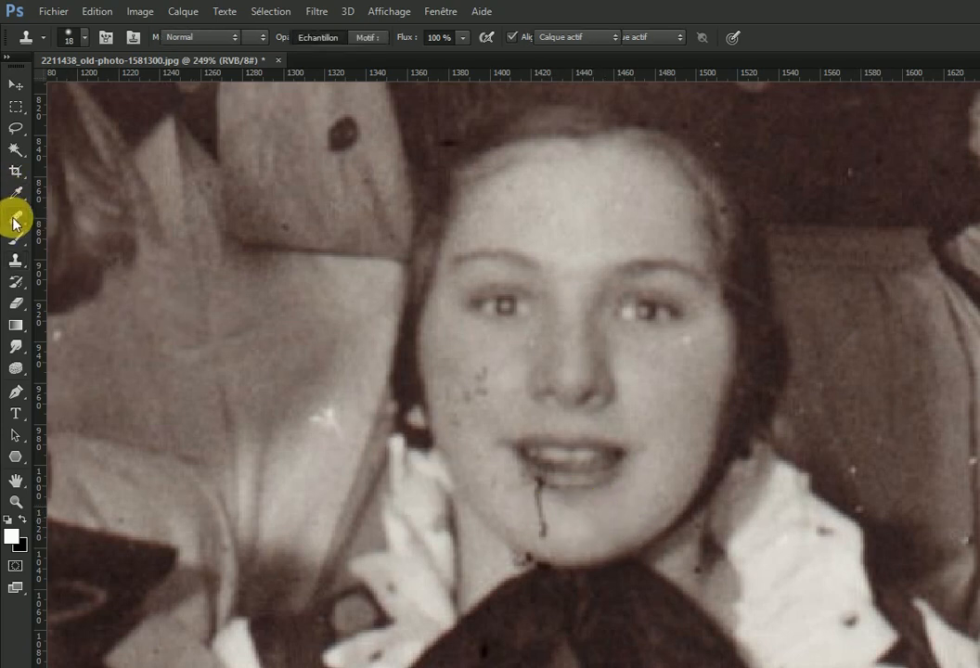
{"action": "left_click", "coordinate": [603, 522], "text": "alt"}
{"action": "left_click_drag", "start_coordinate": [536, 526], "coordinate": [550, 543]}
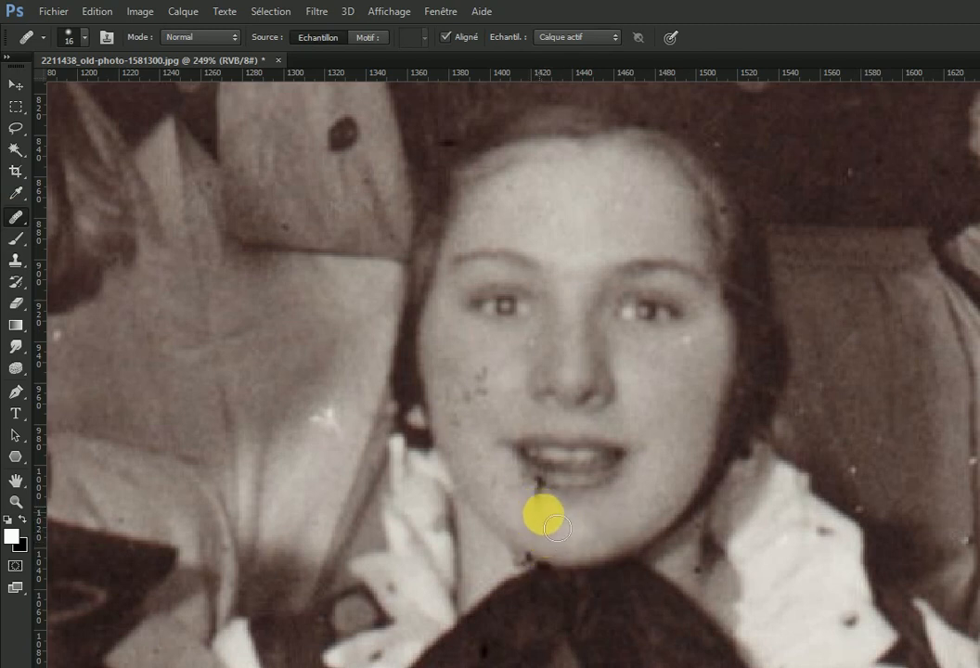
{"action": "key", "text": "ctrl+z"}
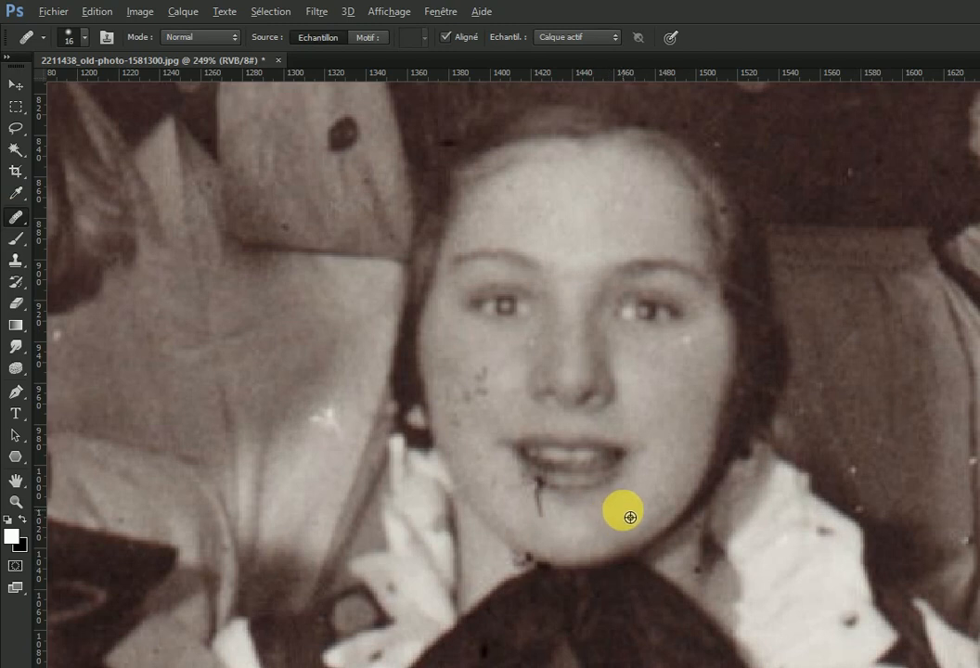
{"action": "left_click", "coordinate": [631, 517], "text": "alt"}
{"action": "mouse_move", "coordinate": [562, 521]}
{"action": "left_mouse_down"}
{"action": "mouse_move", "coordinate": [545, 522]}
{"action": "mouse_move", "coordinate": [557, 524]}
{"action": "left_mouse_up"}
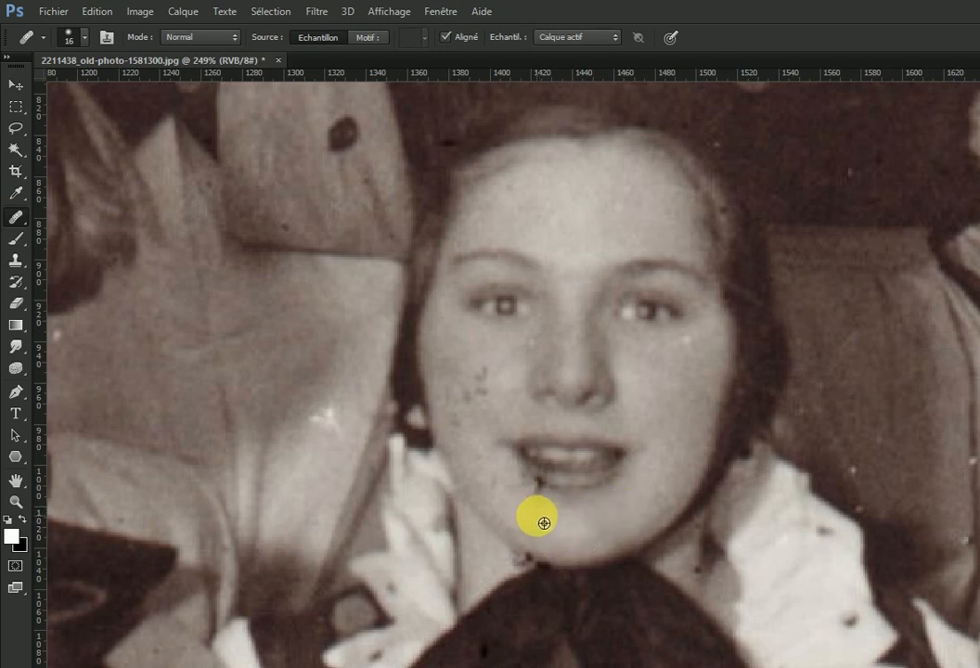
Try healing the remaining dark spot at the edge of the girl's lower lip with a chin skin sample, and undo it
{"action": "left_click", "coordinate": [543, 521], "text": "alt"}
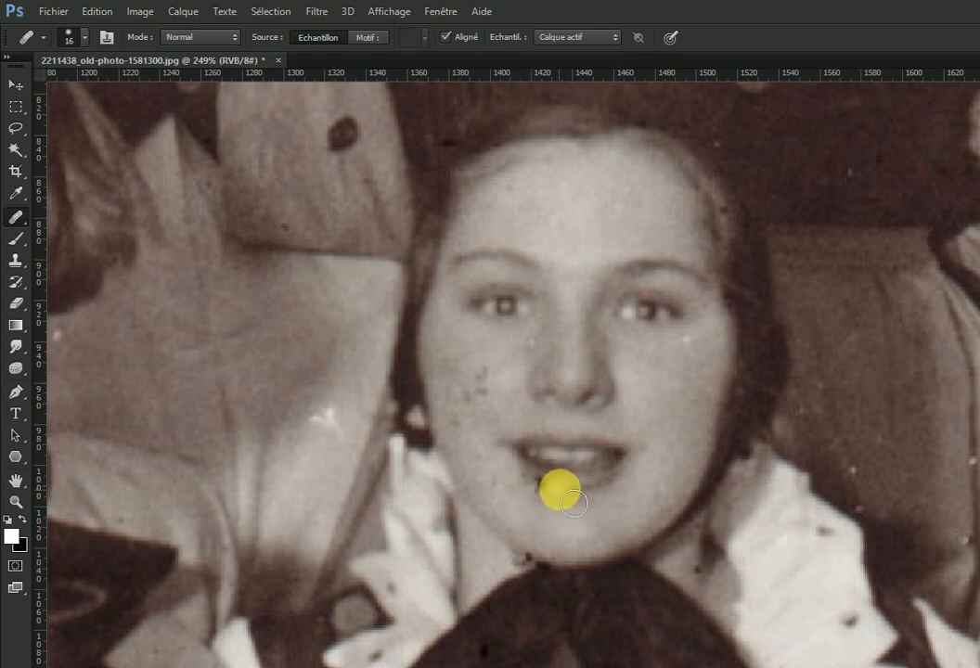
{"action": "left_click", "coordinate": [538, 488]}
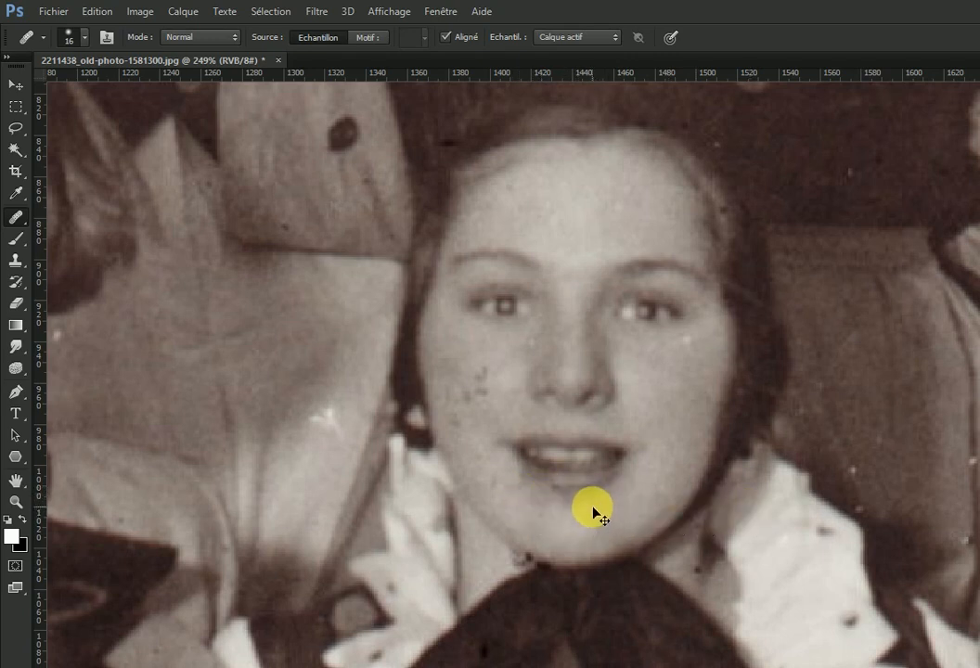
{"action": "right_click", "coordinate": [553, 509], "text": "alt"}
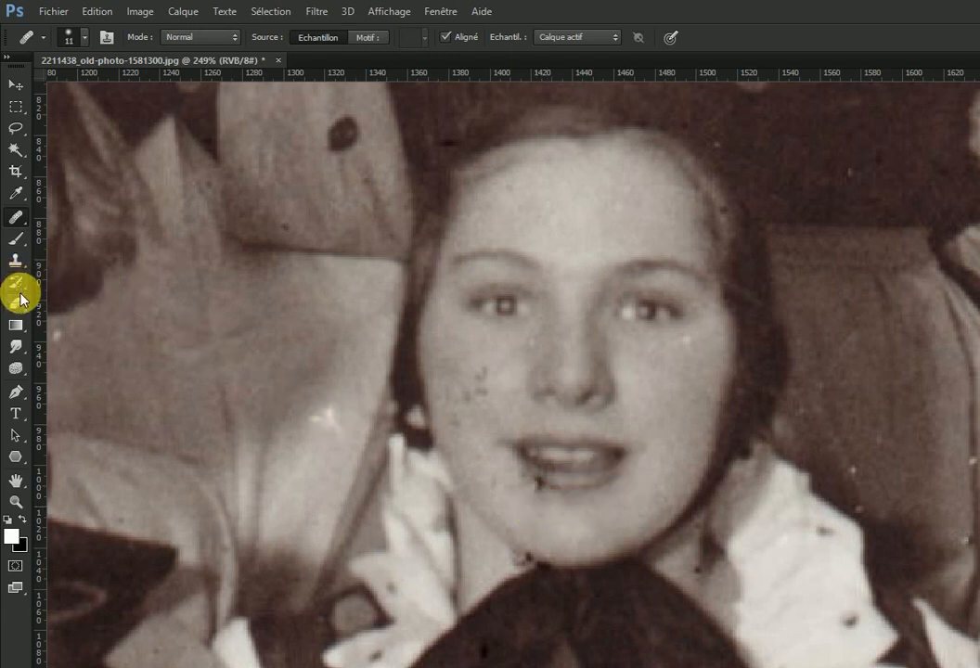
Remove the remaining dark spot along the girl's lower lip with the clone stamp at brush size 9, sampling nearby skin and lip edge
{"action": "left_click", "coordinate": [15, 261]}
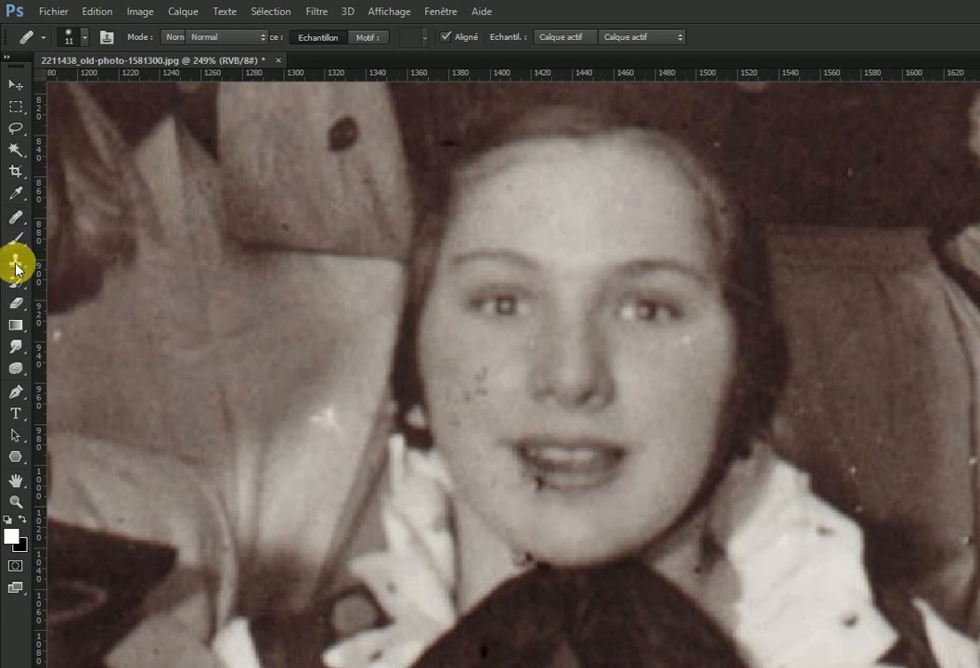
{"action": "right_click", "coordinate": [505, 478], "text": "alt"}
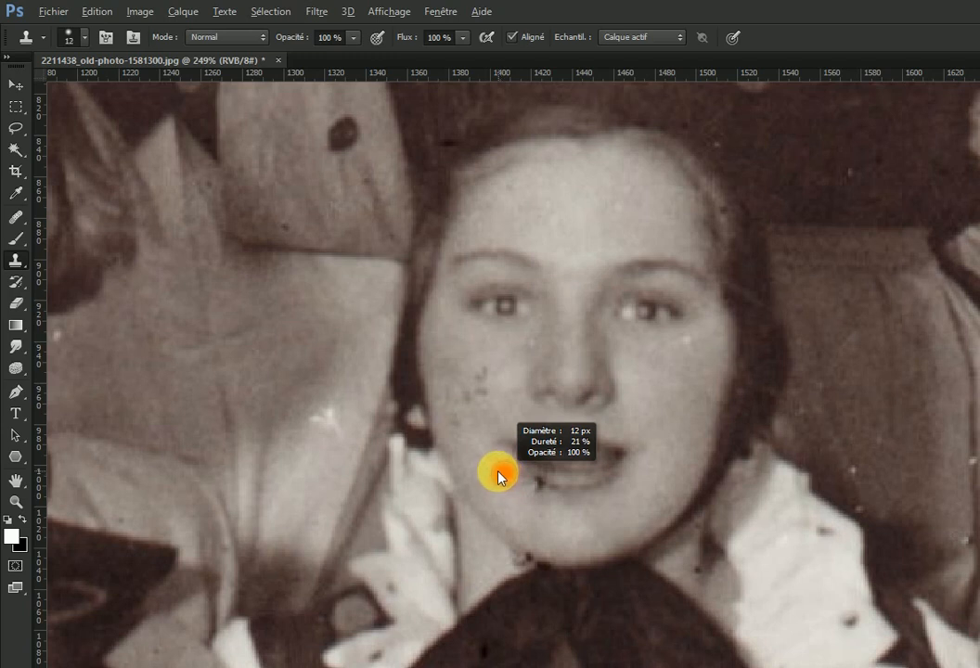
{"action": "left_click_drag", "start_coordinate": [498, 474], "coordinate": [495, 474]}
{"action": "left_click", "coordinate": [563, 496], "text": "alt"}
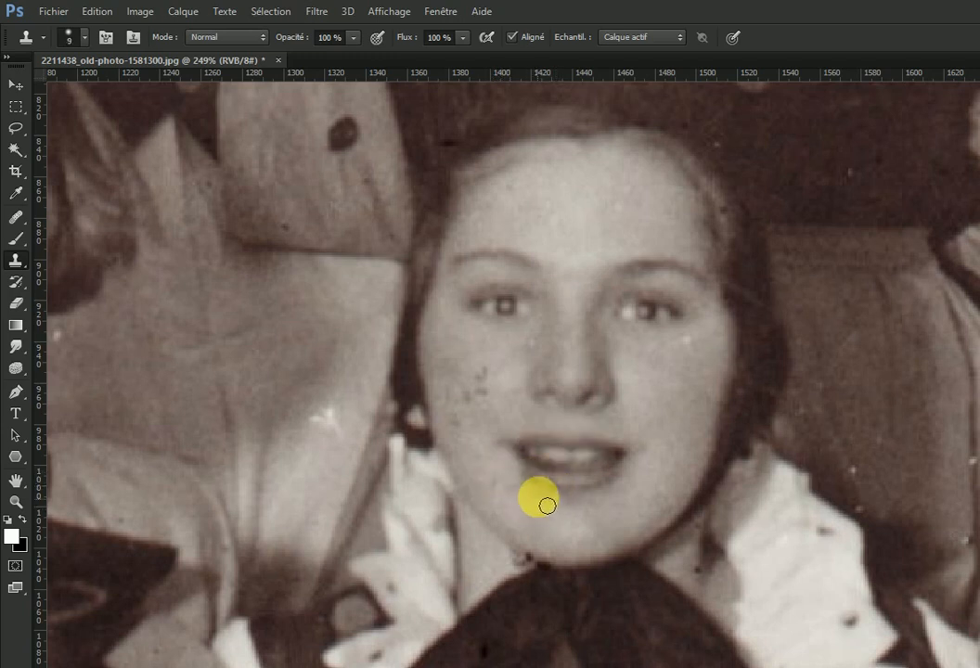
{"action": "left_click", "coordinate": [558, 490], "text": "alt"}
{"action": "key", "text": "alt"}
{"action": "left_click", "coordinate": [574, 489], "text": "alt"}
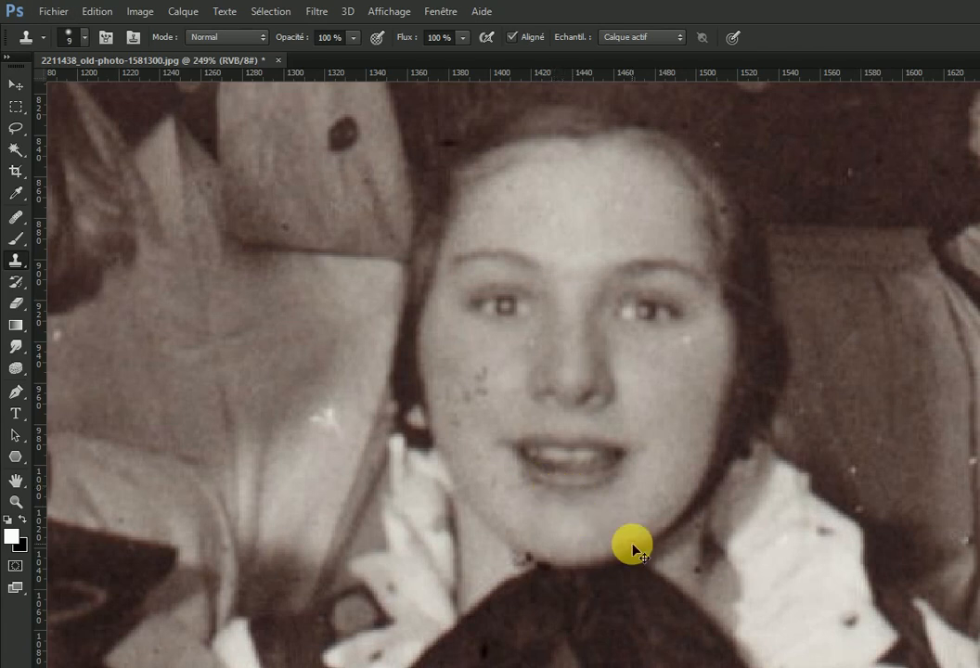
Remove the dark scratch on the wall near the photo's upper-left corner with the healing brush at size 96, sampling the clean wall below it
{"action": "key", "text": "ctrl+0"}
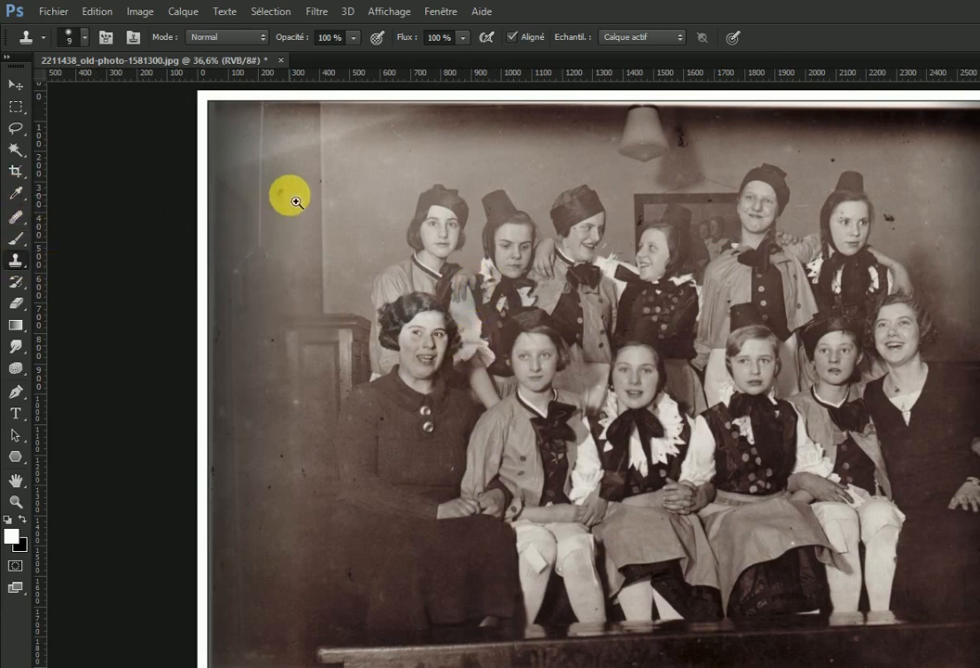
{"action": "mouse_move", "coordinate": [305, 201]}
{"action": "left_mouse_down"}
{"action": "mouse_move", "coordinate": [356, 202]}
{"action": "mouse_move", "coordinate": [326, 204]}
{"action": "left_mouse_up"}
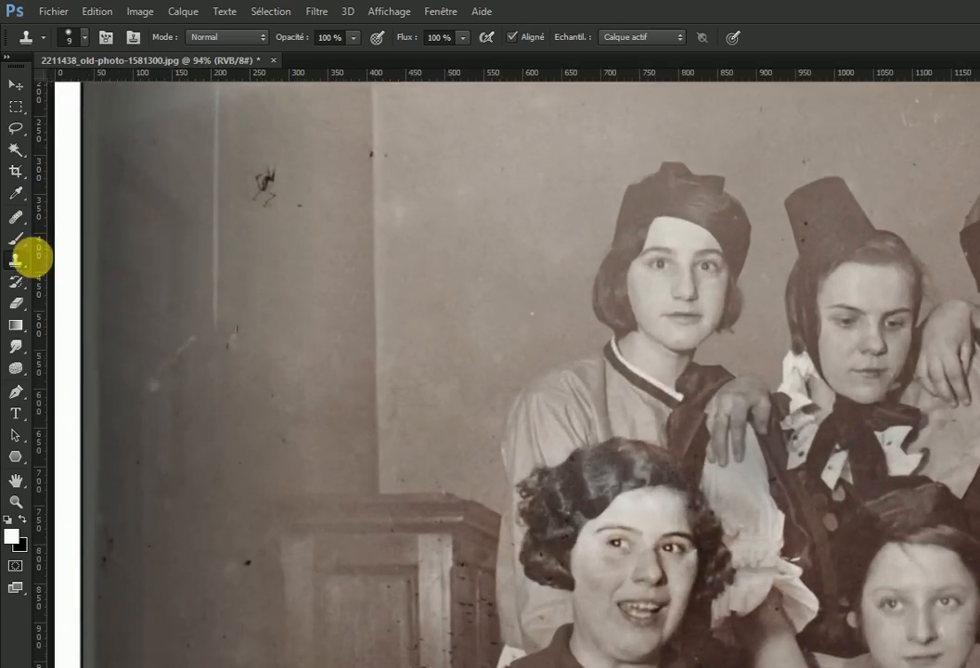
{"action": "left_click", "coordinate": [18, 219]}
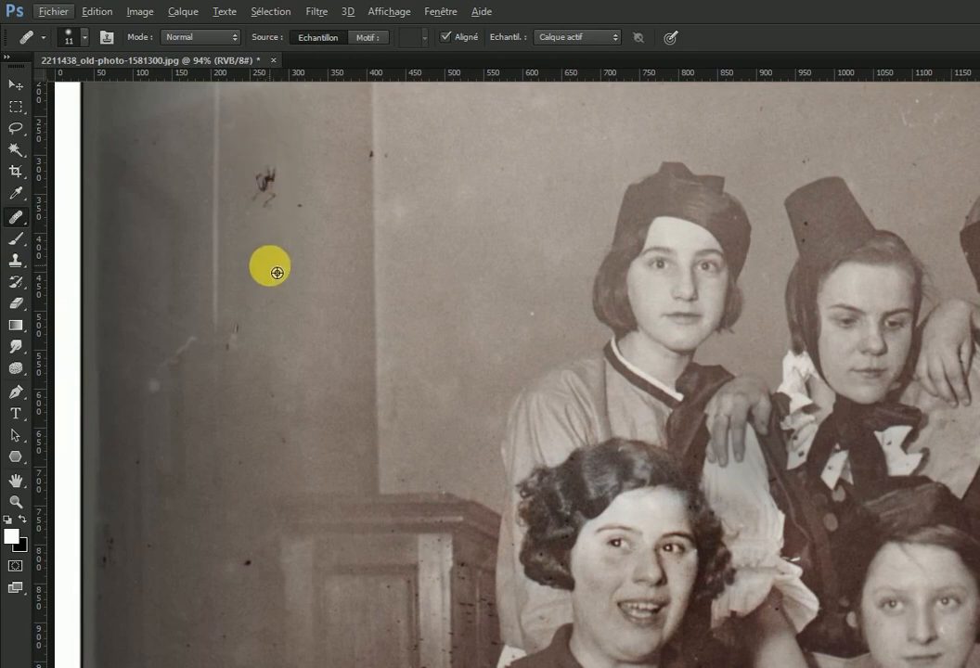
{"action": "left_click_drag", "start_coordinate": [278, 272], "coordinate": [299, 269]}
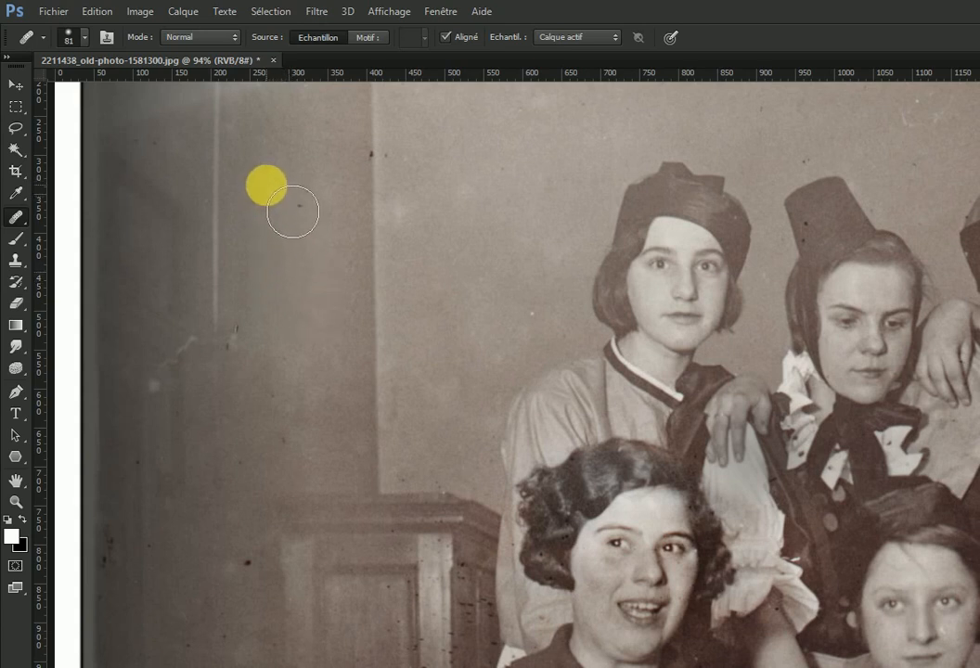
{"action": "left_click_drag", "start_coordinate": [293, 280], "coordinate": [299, 281]}
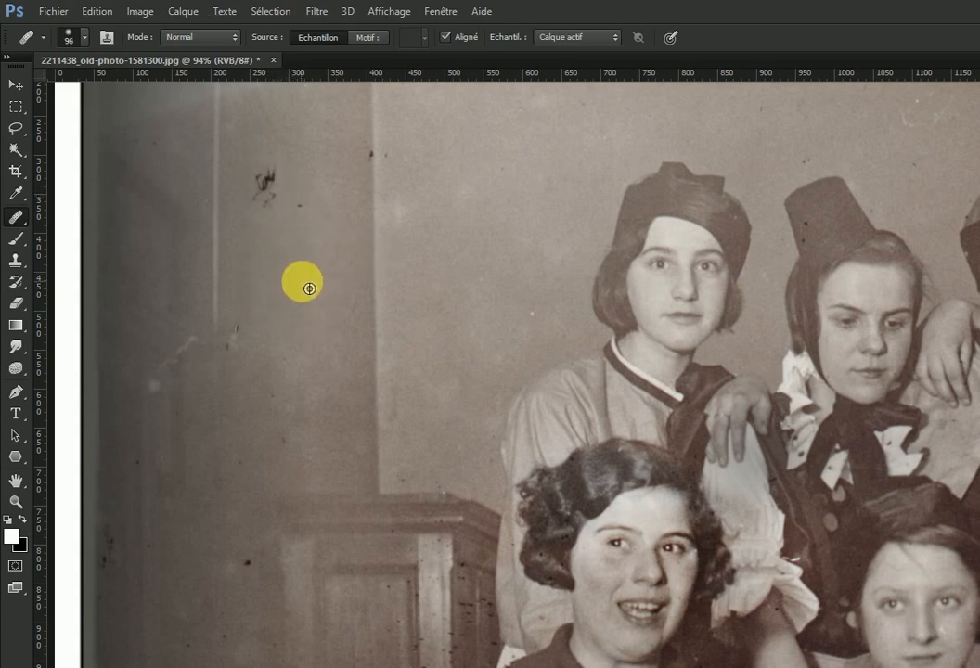
{"action": "left_click", "coordinate": [309, 288], "text": "alt"}
{"action": "mouse_move", "coordinate": [301, 230]}
{"action": "left_mouse_down"}
{"action": "mouse_move", "coordinate": [295, 213]}
{"action": "mouse_move", "coordinate": [318, 233]}
{"action": "mouse_move", "coordinate": [306, 343]}
{"action": "left_mouse_up"}
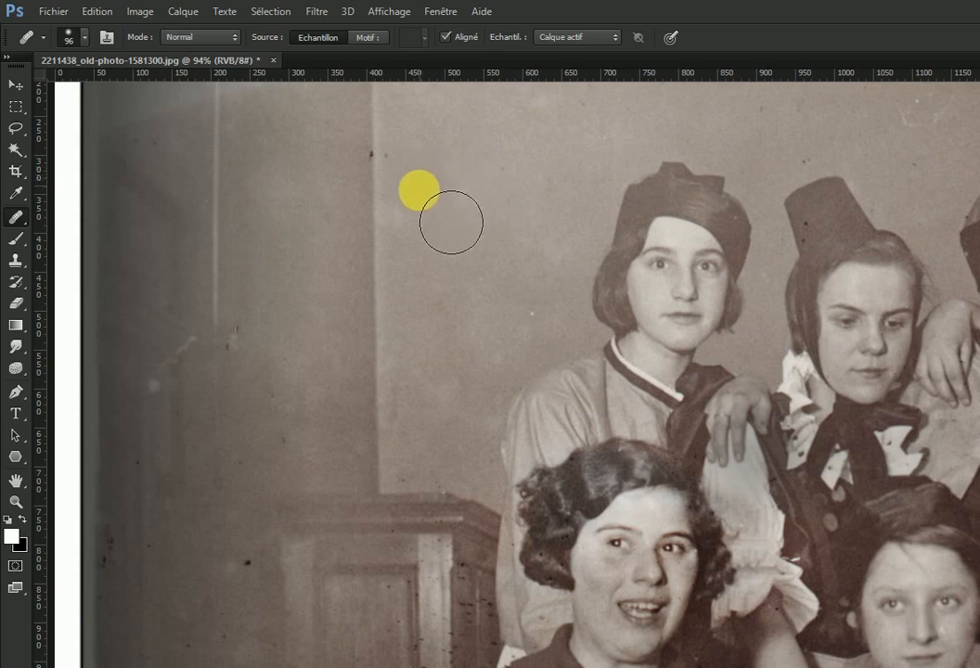
{"action": "left_click", "coordinate": [569, 289], "text": "alt"}
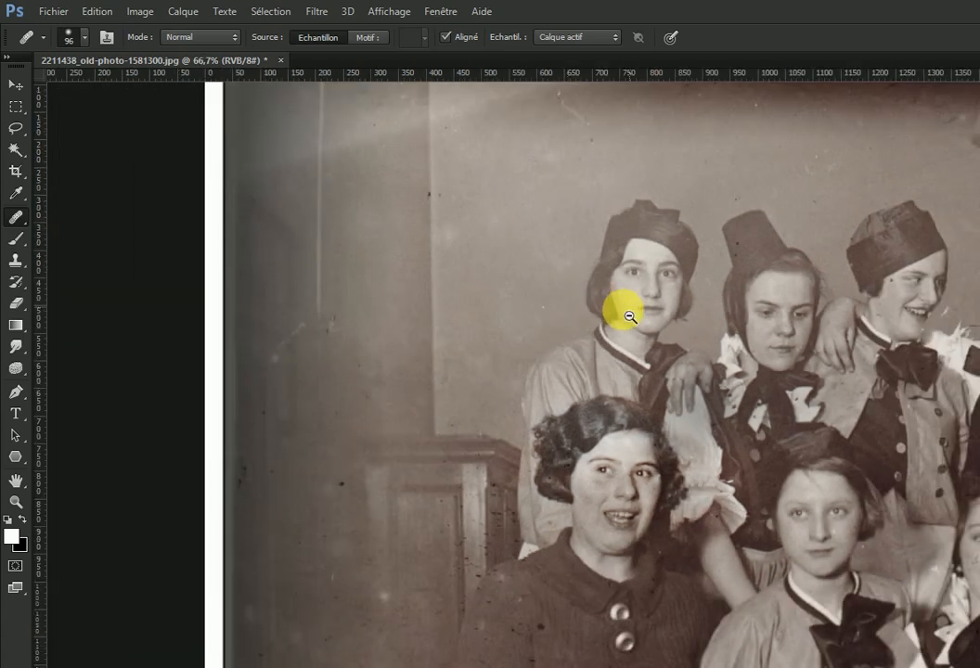
{"action": "left_click", "coordinate": [629, 317], "text": "alt"}
{"action": "left_click_drag", "start_coordinate": [660, 332], "coordinate": [423, 257]}
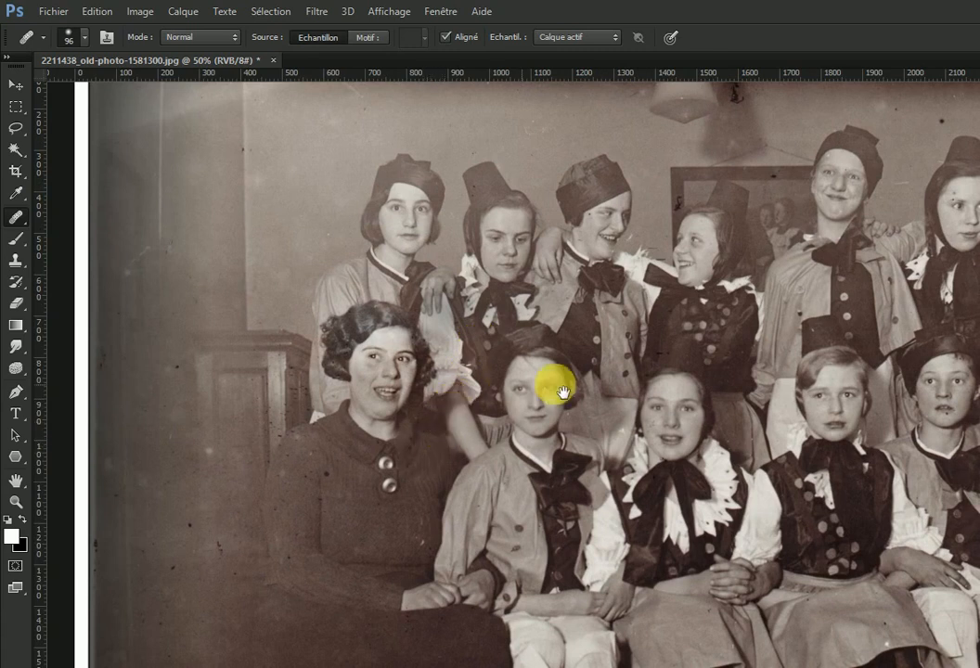